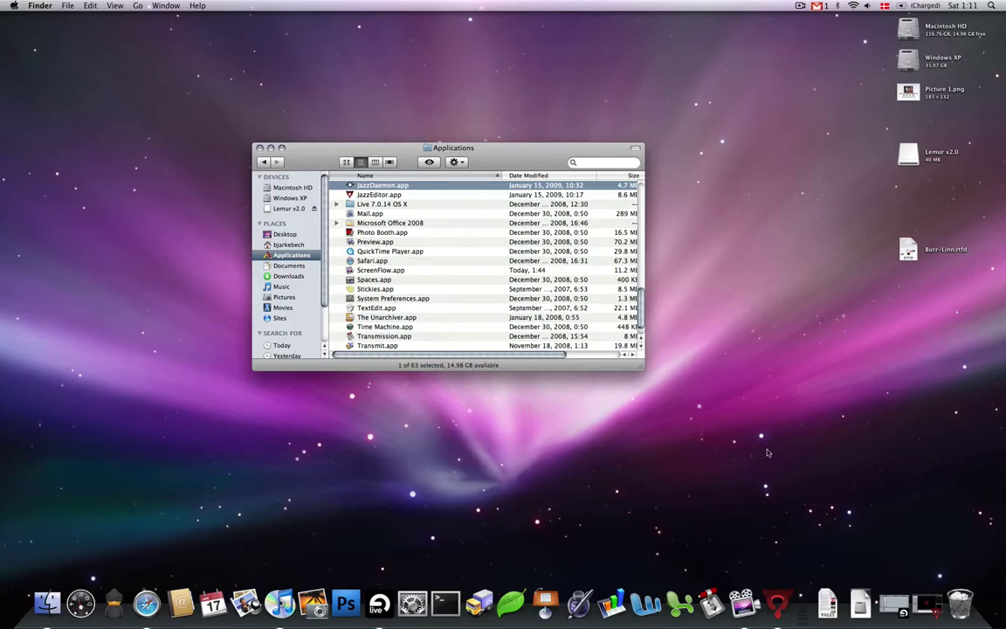
Step: Launch JazzEditor and JazzDaemon, add the Lemur813 In 0/Out 0 connections, then close JazzDaemon
{"action": "left_click", "coordinate": [780, 587]}
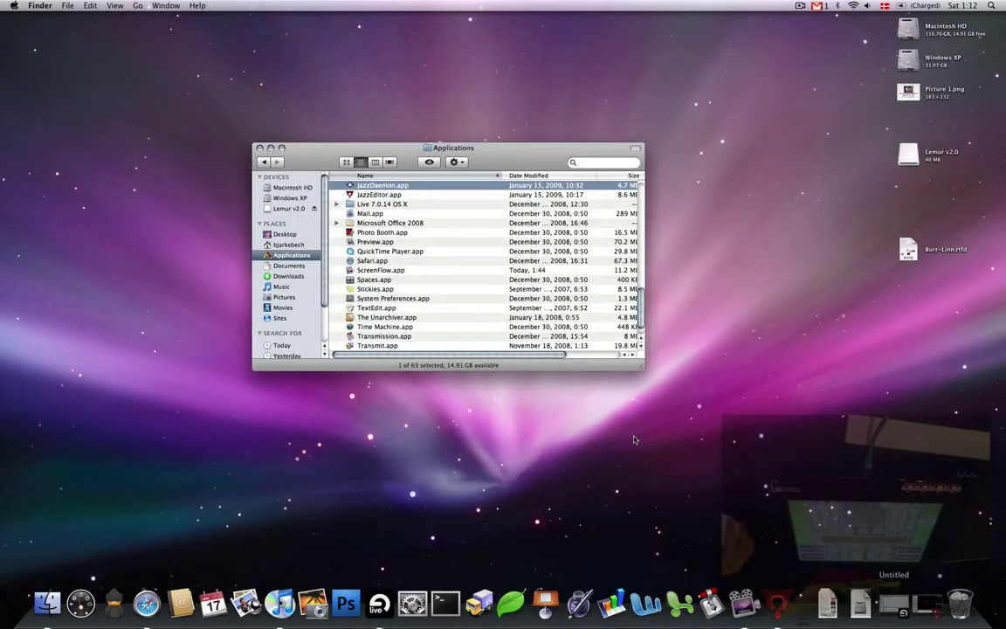
{"action": "double_click", "coordinate": [349, 186]}
{"action": "left_click", "coordinate": [594, 209]}
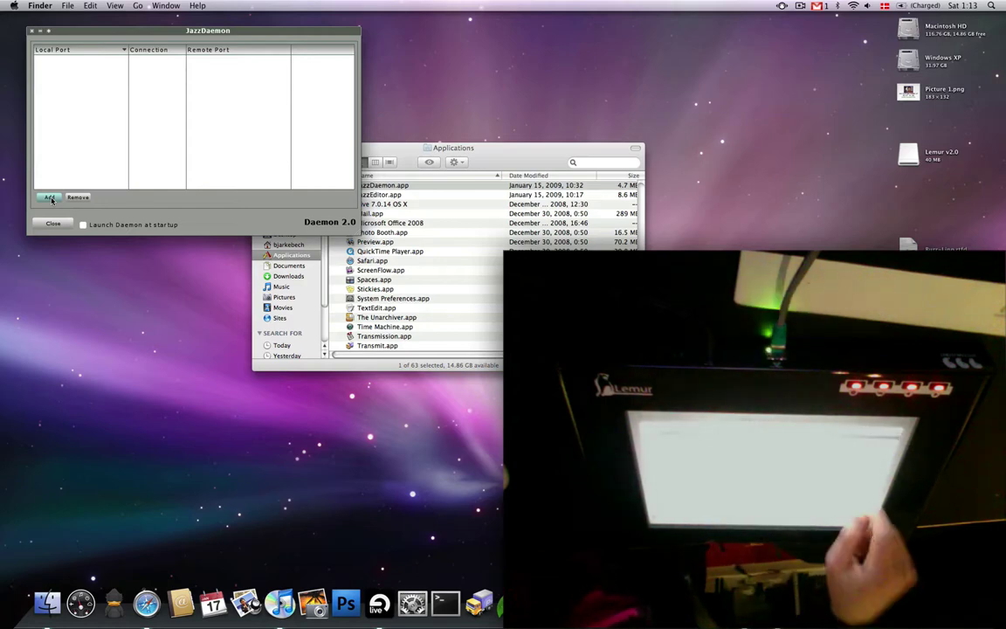
{"action": "left_click", "coordinate": [50, 198]}
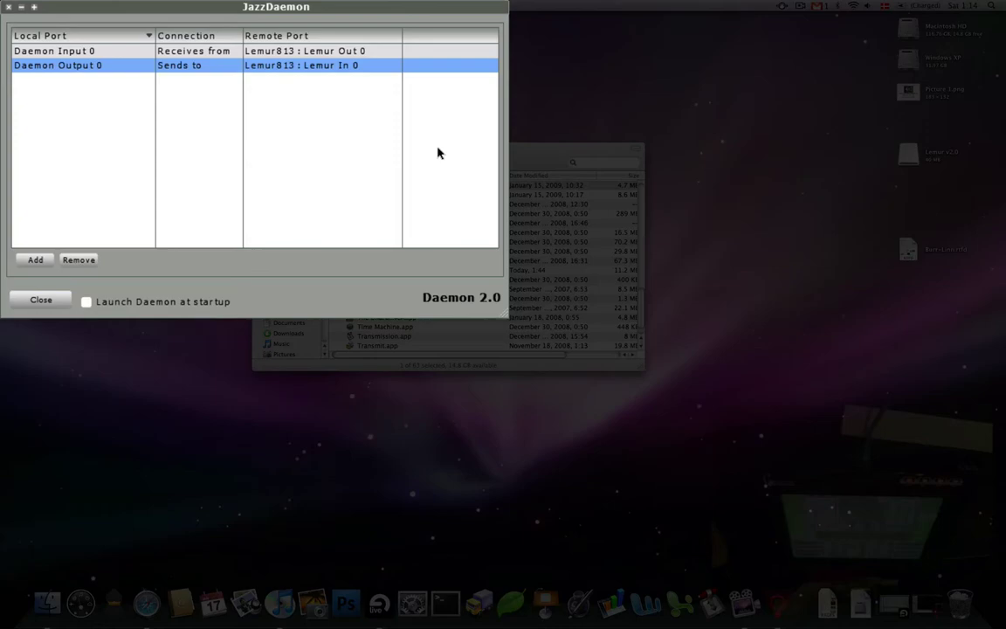
{"action": "left_click", "coordinate": [41, 300]}
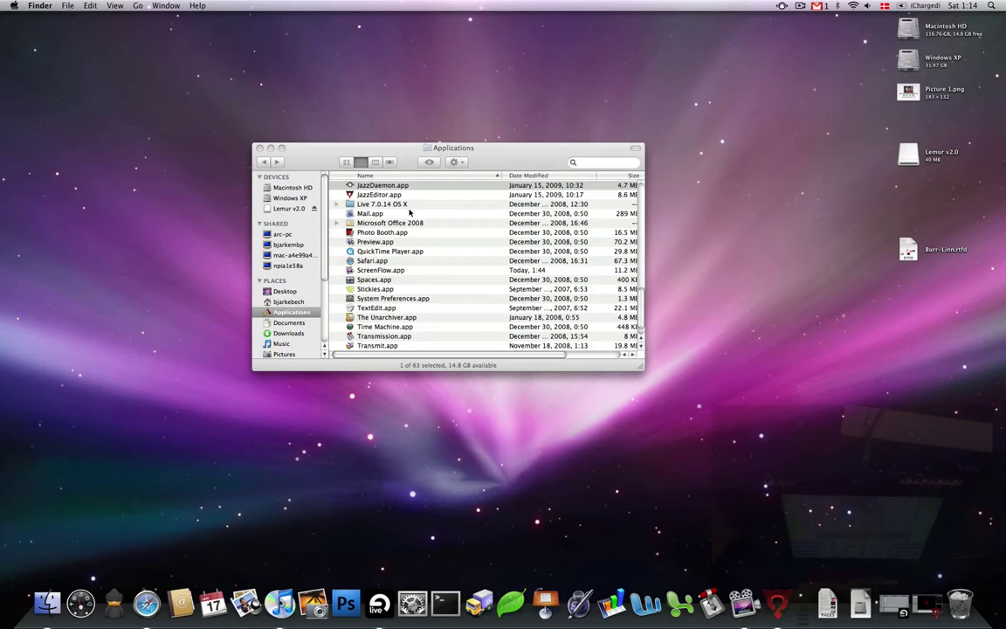
Step: Restore the minimized JazzEditor window and reposition it on screen
{"action": "left_click", "coordinate": [778, 604]}
{"action": "left_click", "coordinate": [926, 612]}
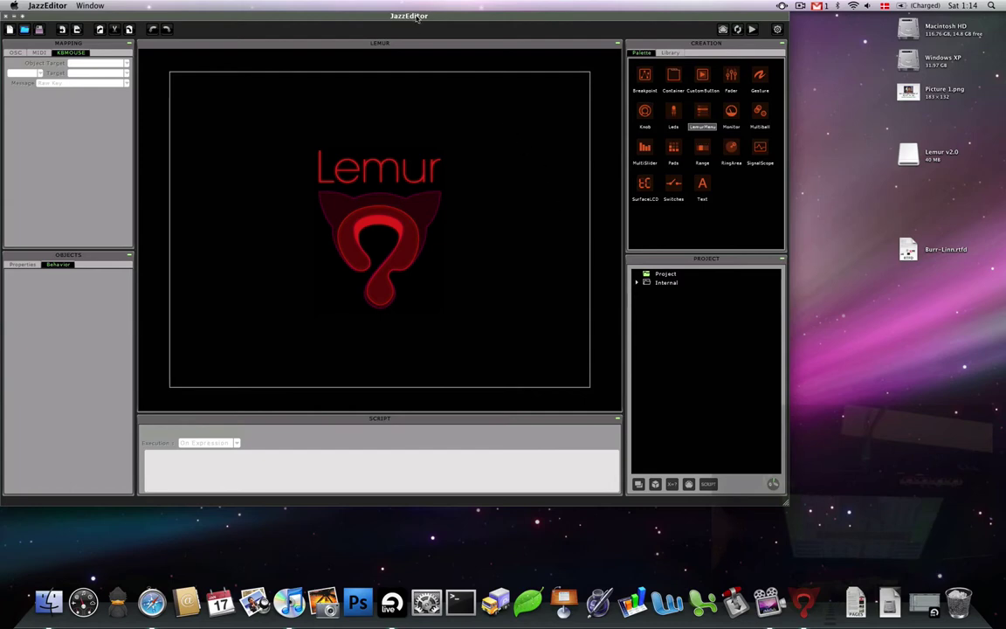
{"action": "left_click_drag", "start_coordinate": [418, 17], "coordinate": [486, 46]}
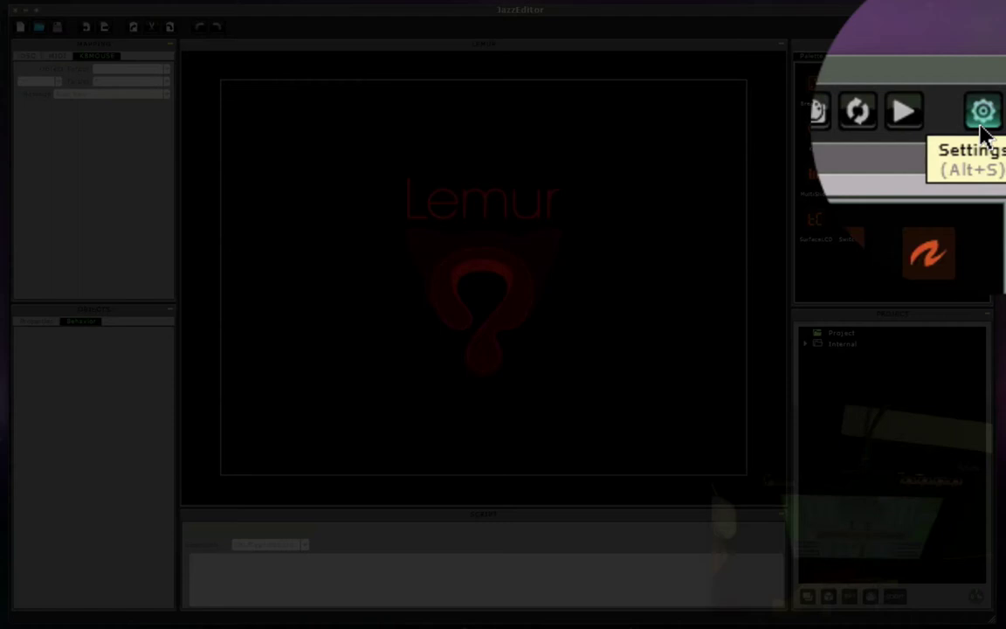
Step: In the Lemur settings, enable Automap targeting Midi 0 and confirm
{"action": "left_click", "coordinate": [982, 26]}
{"action": "left_click", "coordinate": [420, 245]}
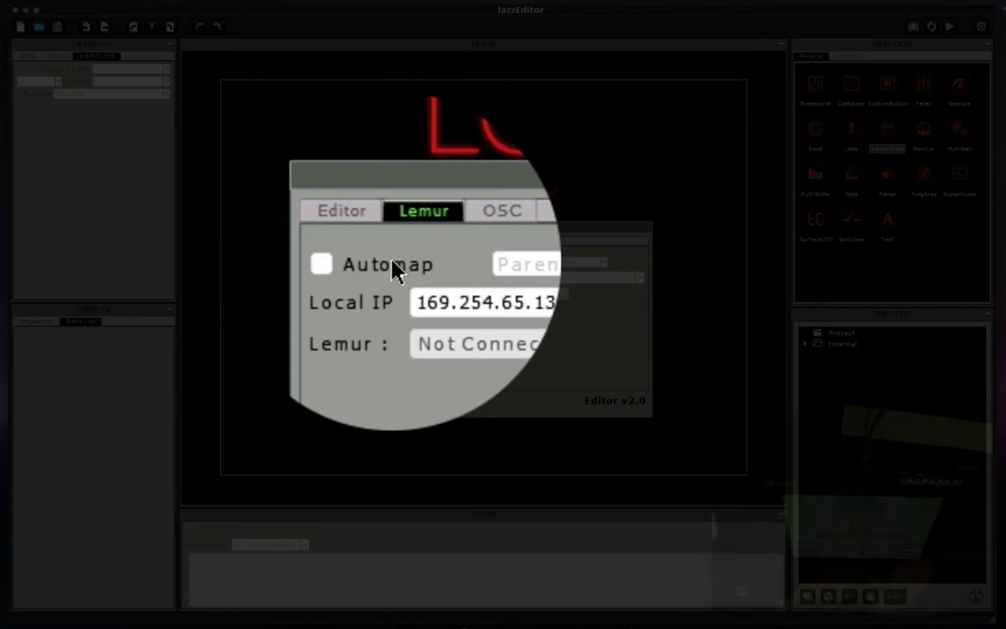
{"action": "left_click", "coordinate": [393, 270]}
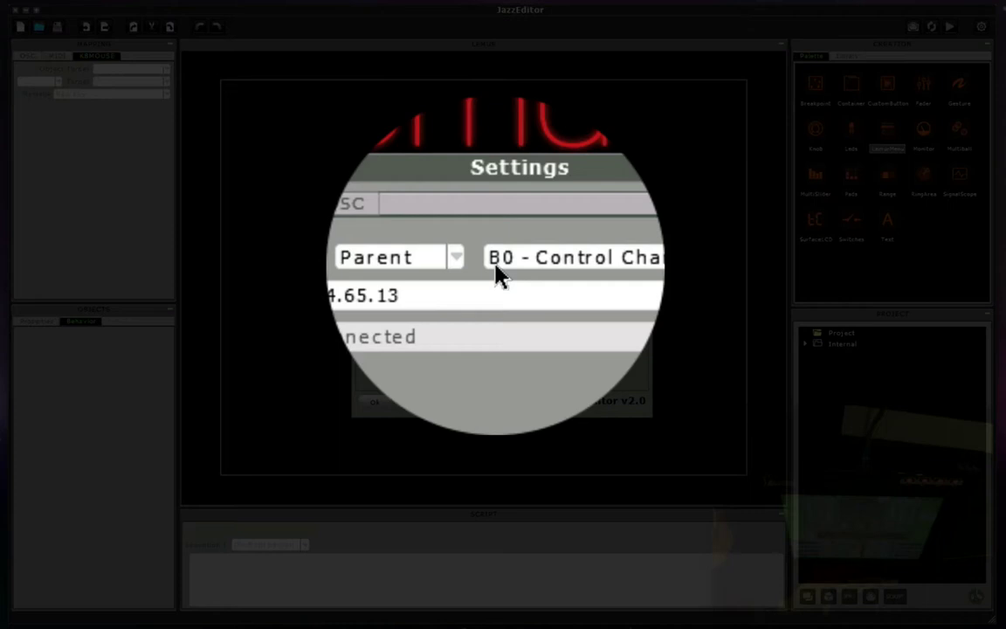
{"action": "left_click", "coordinate": [480, 271]}
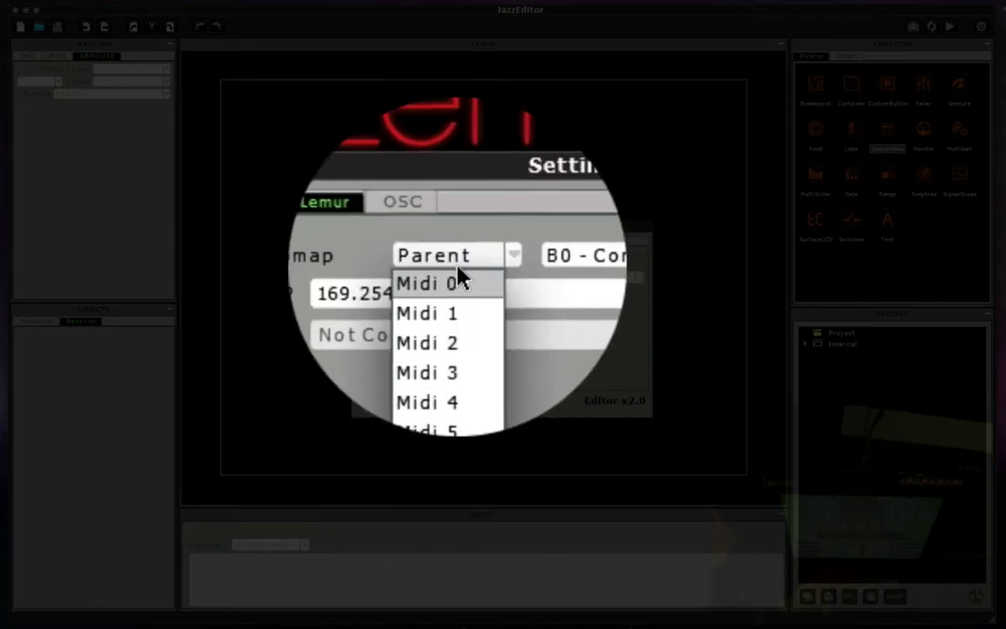
{"action": "left_click", "coordinate": [459, 280]}
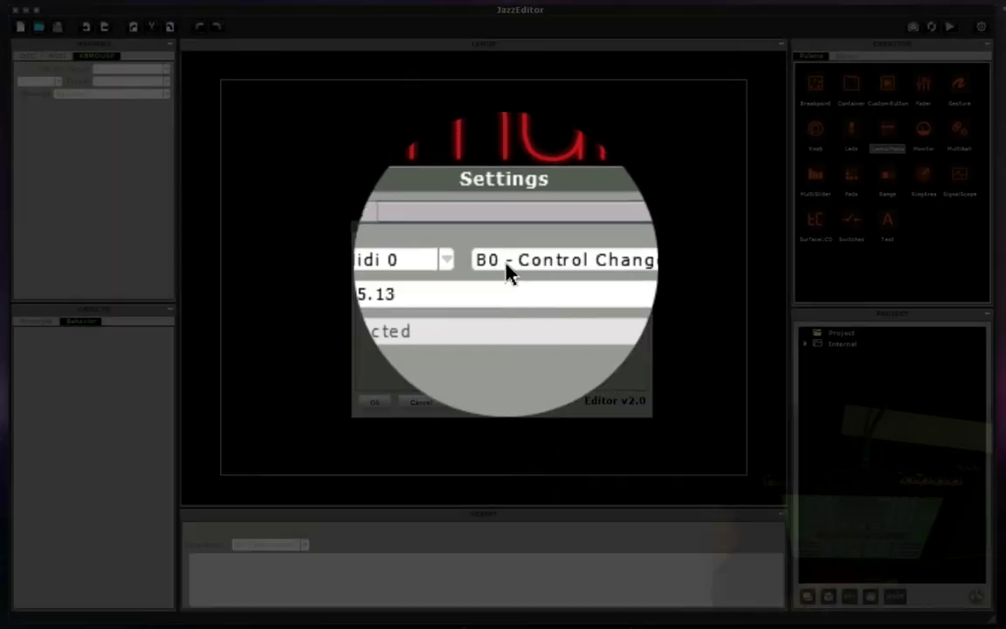
{"action": "left_click", "coordinate": [373, 400]}
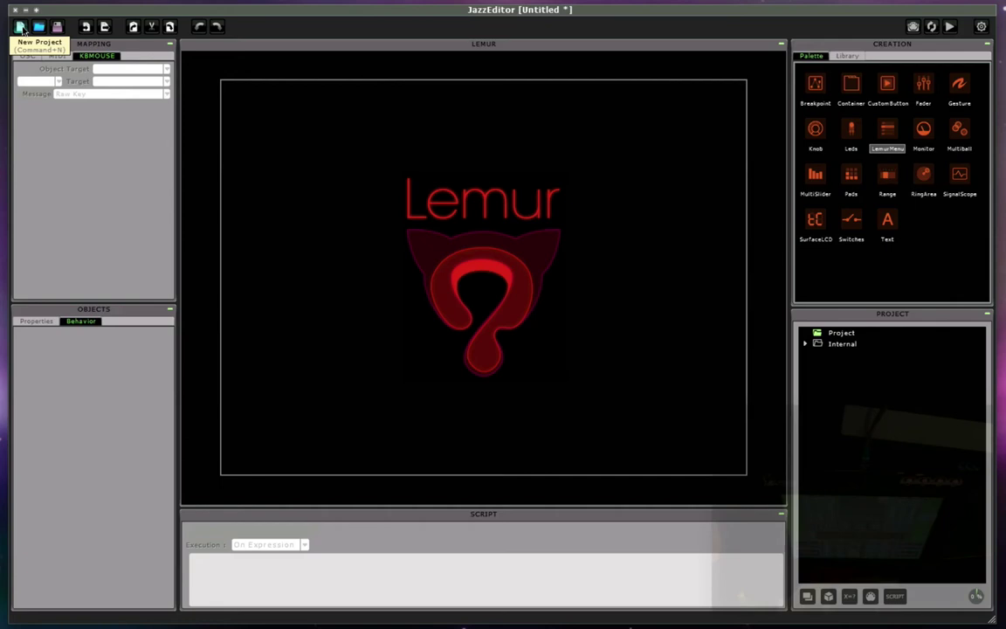
Step: Start a new untitled project without saving the current changes
{"action": "left_click", "coordinate": [21, 27]}
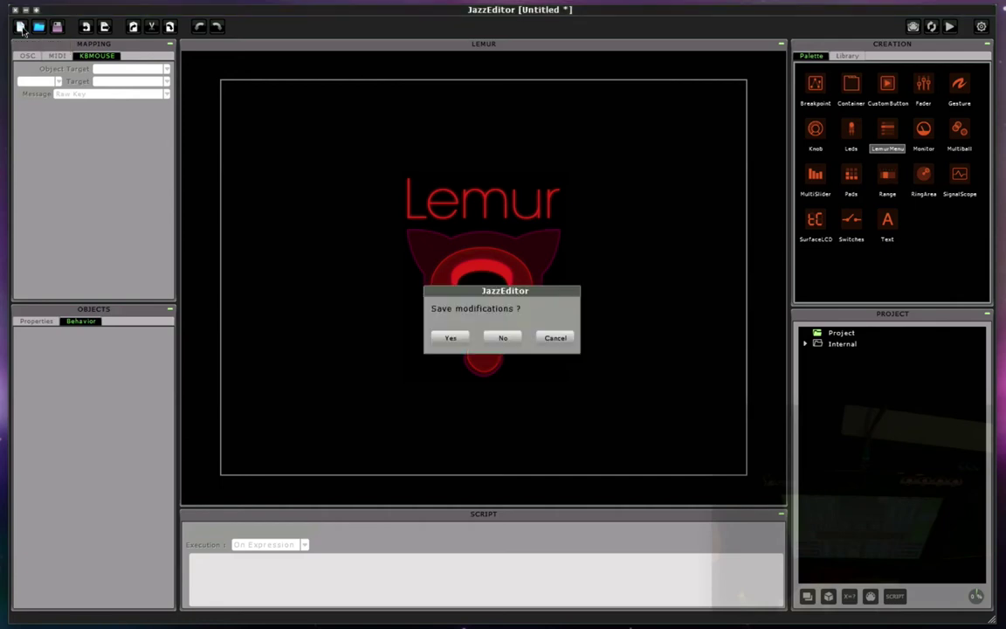
{"action": "left_click", "coordinate": [495, 340]}
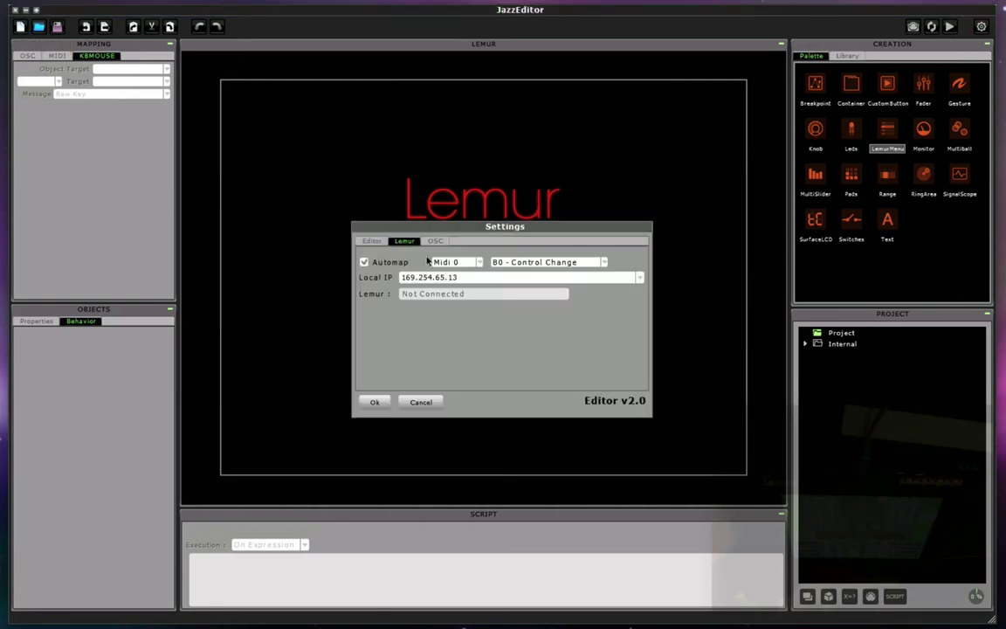
{"action": "left_click", "coordinate": [376, 403]}
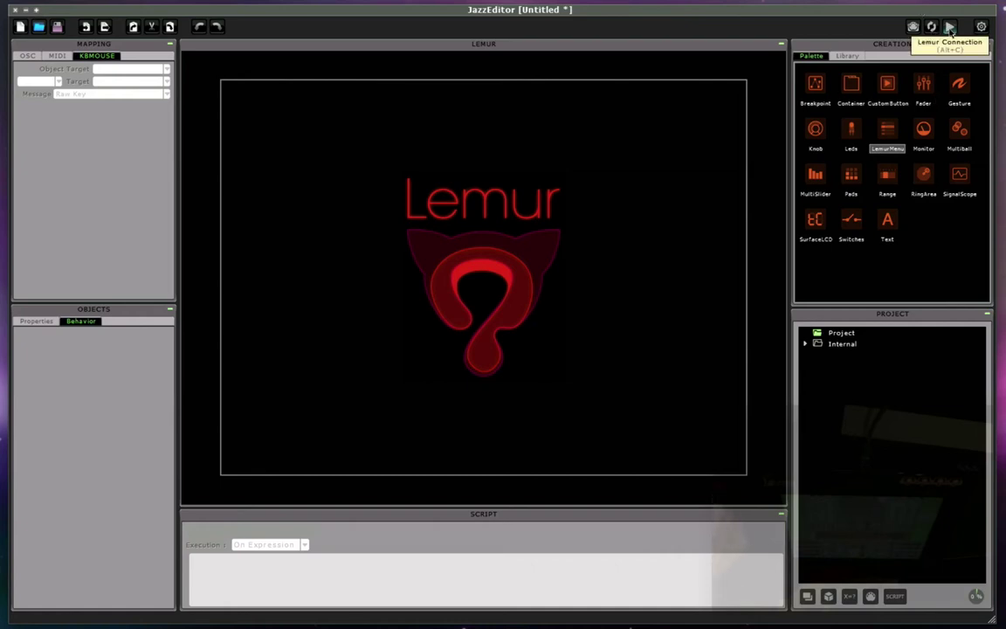
Step: Connect JazzEditor to the Lemur813 device at 169.254.8.19
{"action": "left_click", "coordinate": [950, 29]}
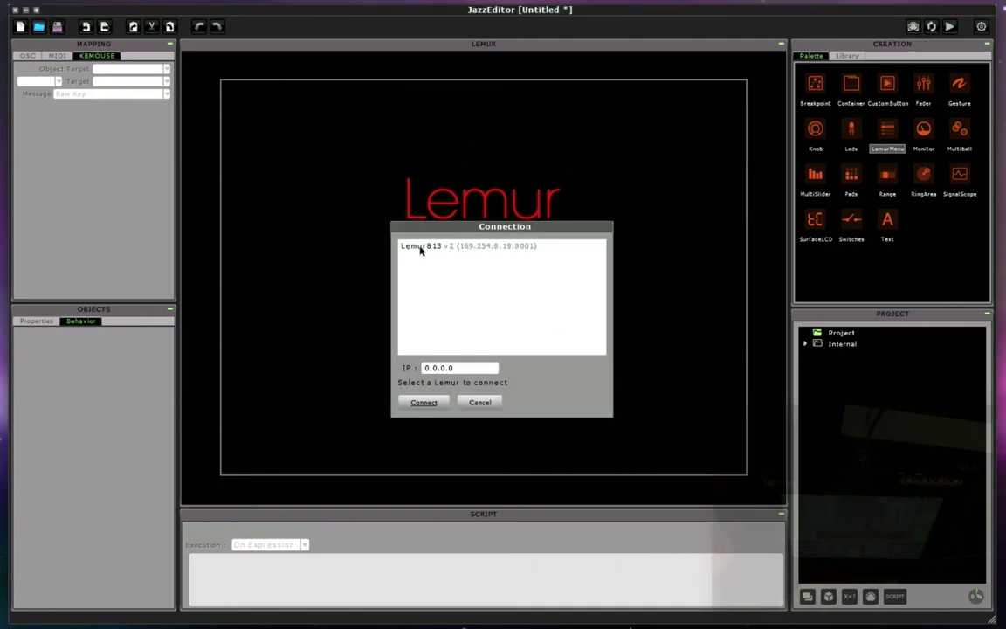
{"action": "left_click", "coordinate": [430, 247]}
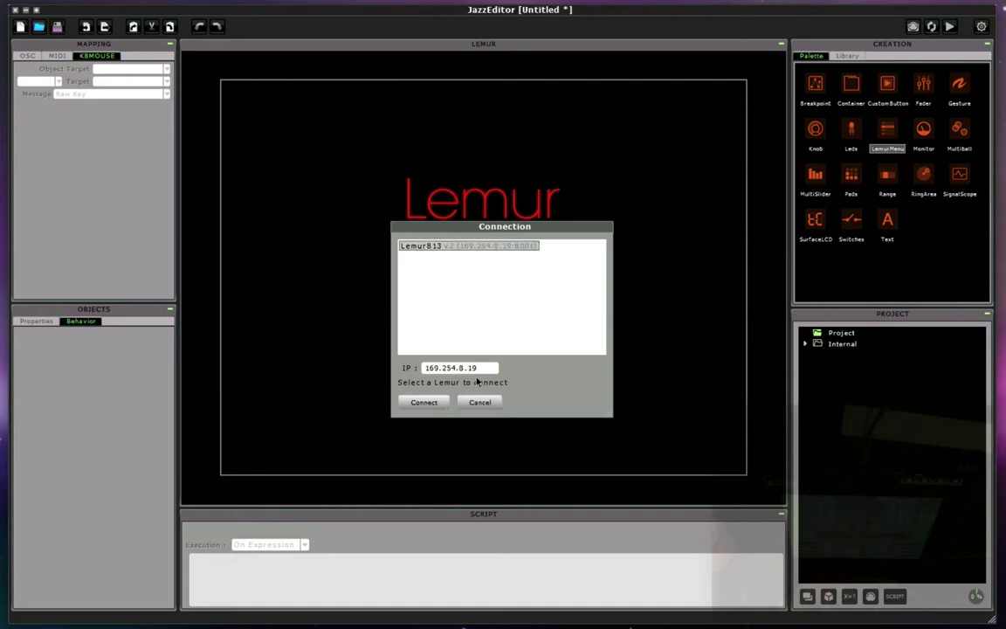
{"action": "left_click", "coordinate": [427, 403]}
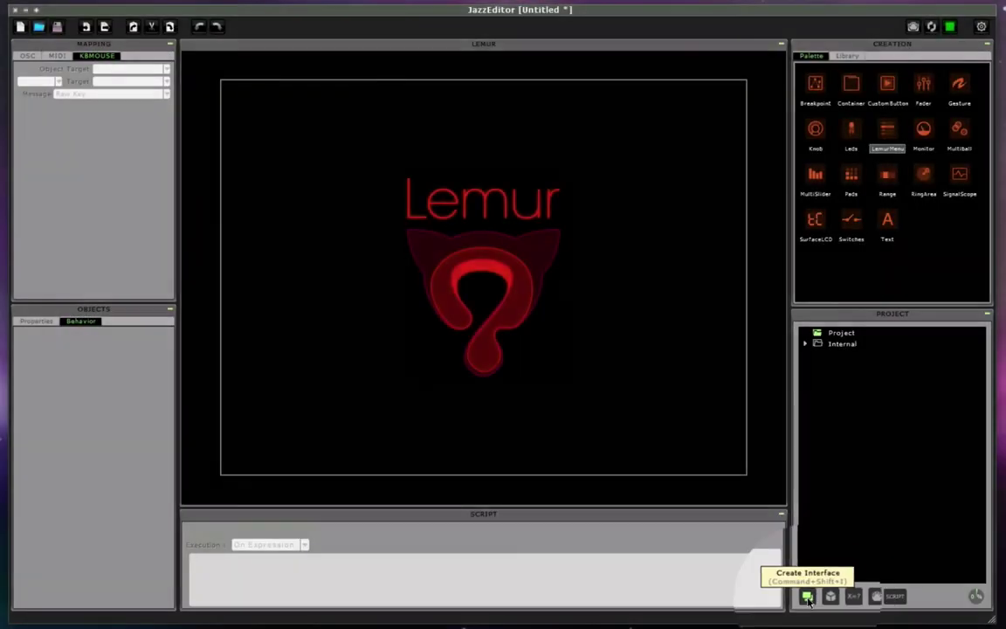
Step: Create an interface named Interface and place a Multiball on its canvas
{"action": "left_click", "coordinate": [807, 596]}
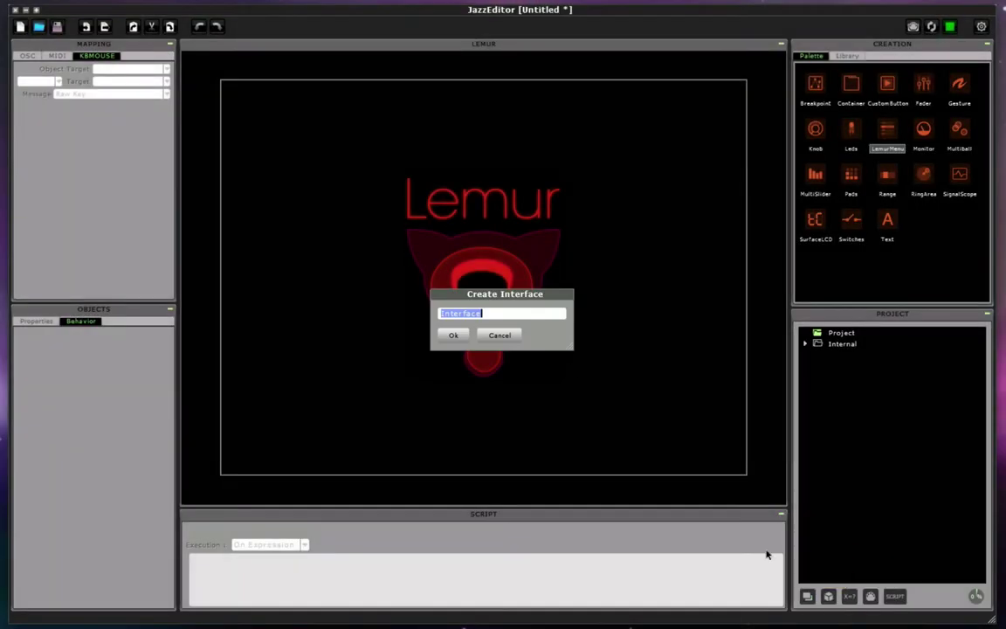
{"action": "left_click", "coordinate": [455, 336]}
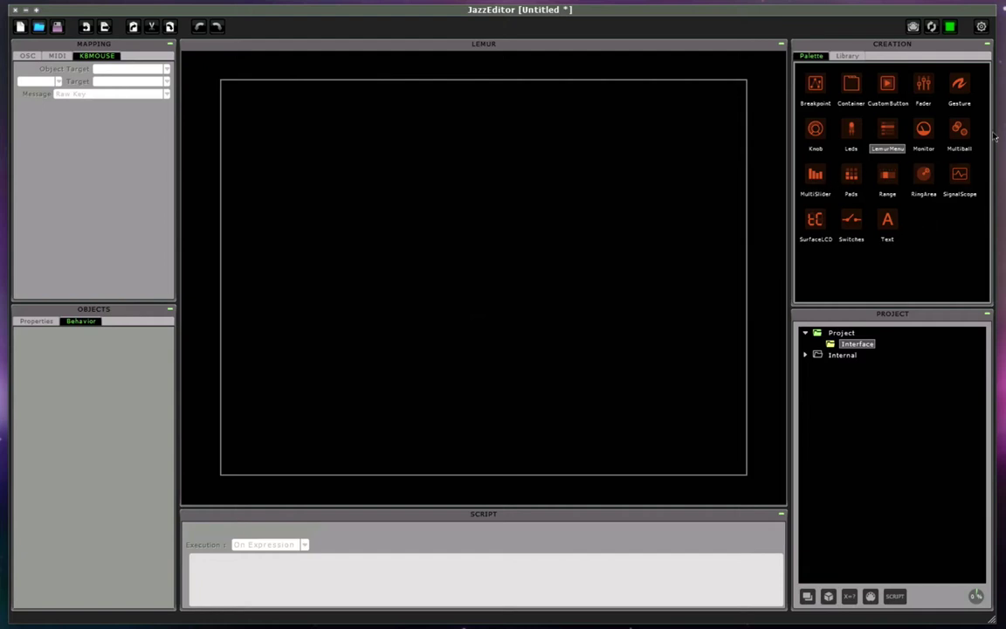
{"action": "left_click_drag", "start_coordinate": [961, 131], "coordinate": [476, 192]}
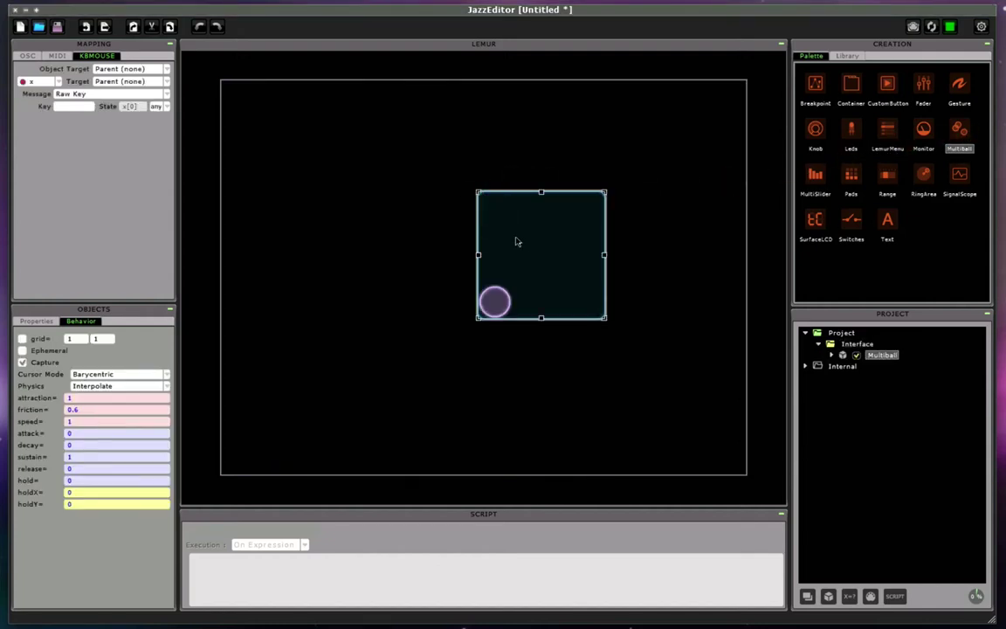
{"action": "left_click_drag", "start_coordinate": [530, 245], "coordinate": [430, 203]}
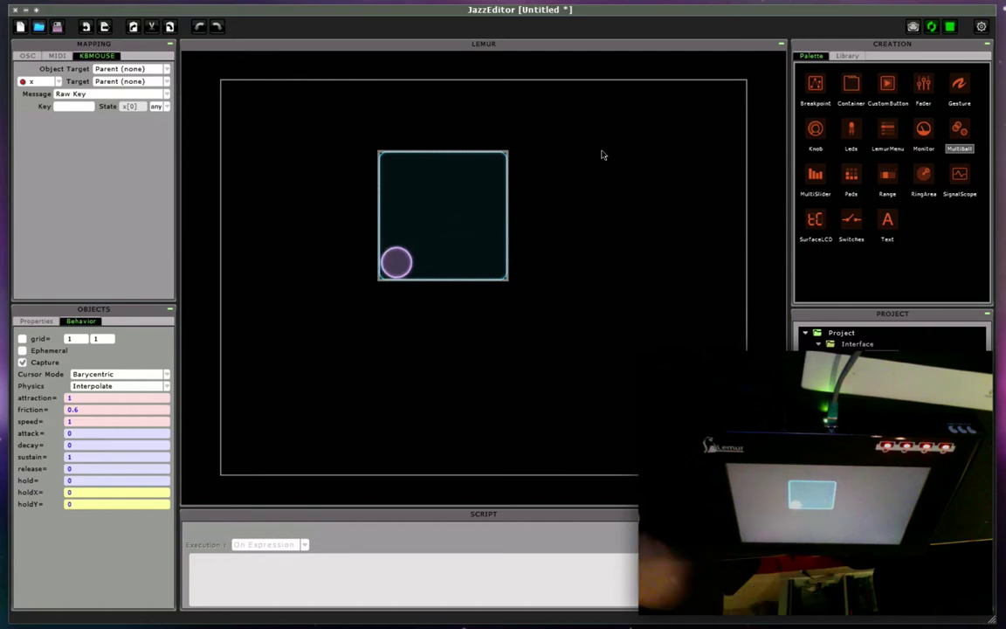
Step: Move the Multiball to the upper-left, enlarge it to about 335×250, then launch Ableton Live
{"action": "left_click", "coordinate": [478, 257]}
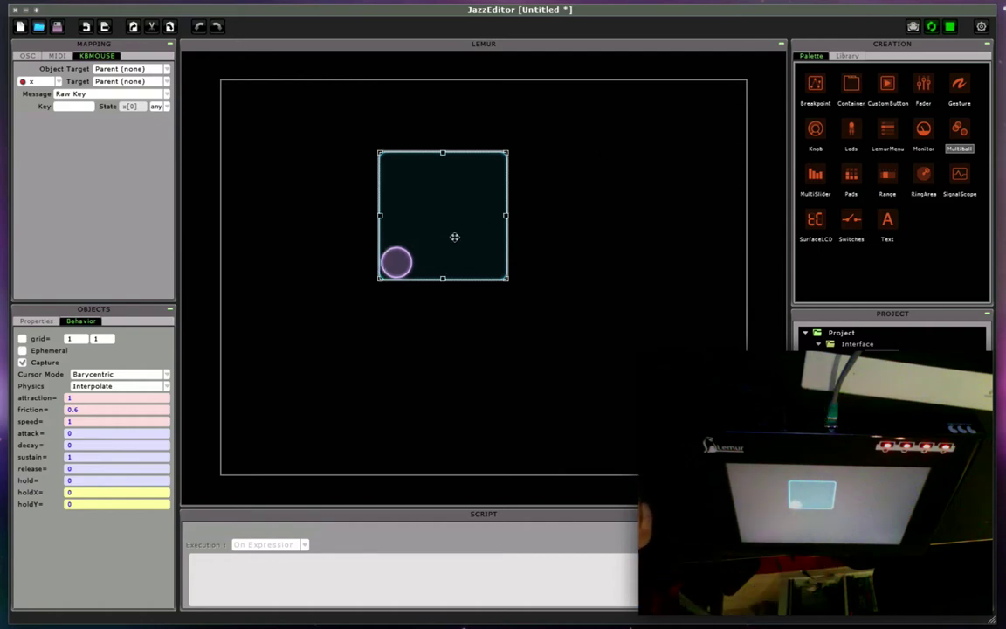
{"action": "left_click_drag", "start_coordinate": [453, 236], "coordinate": [298, 167]}
{"action": "left_click_drag", "start_coordinate": [351, 210], "coordinate": [515, 299]}
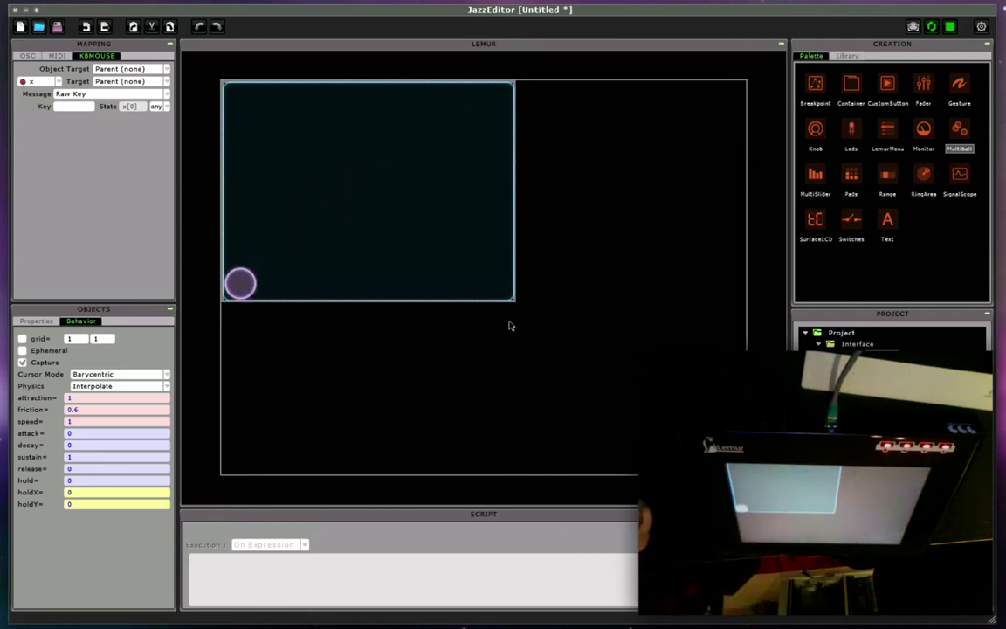
{"action": "left_click", "coordinate": [510, 326]}
{"action": "left_click", "coordinate": [54, 55]}
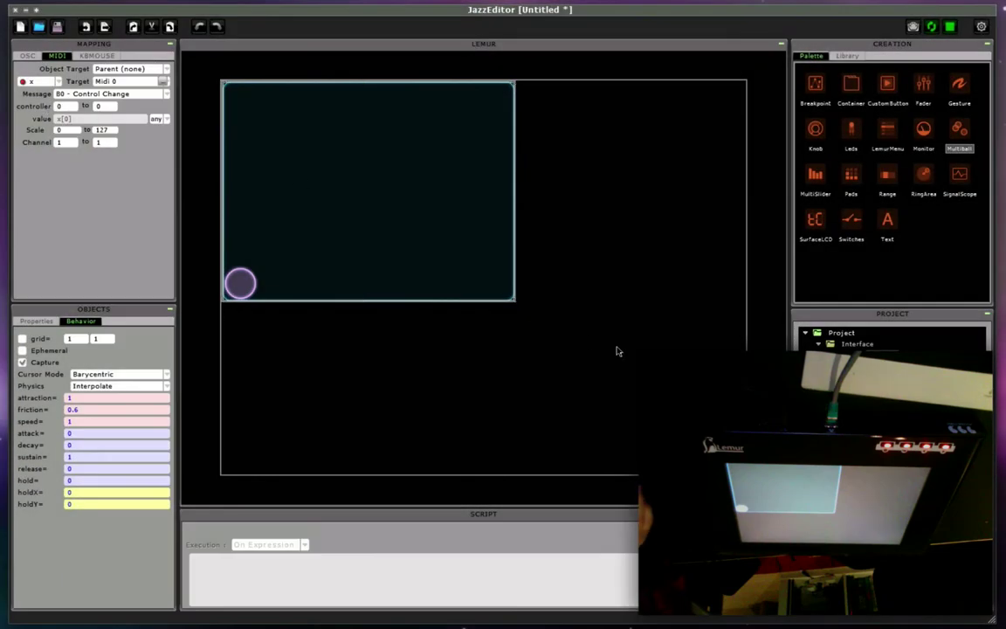
{"action": "left_click", "coordinate": [618, 350]}
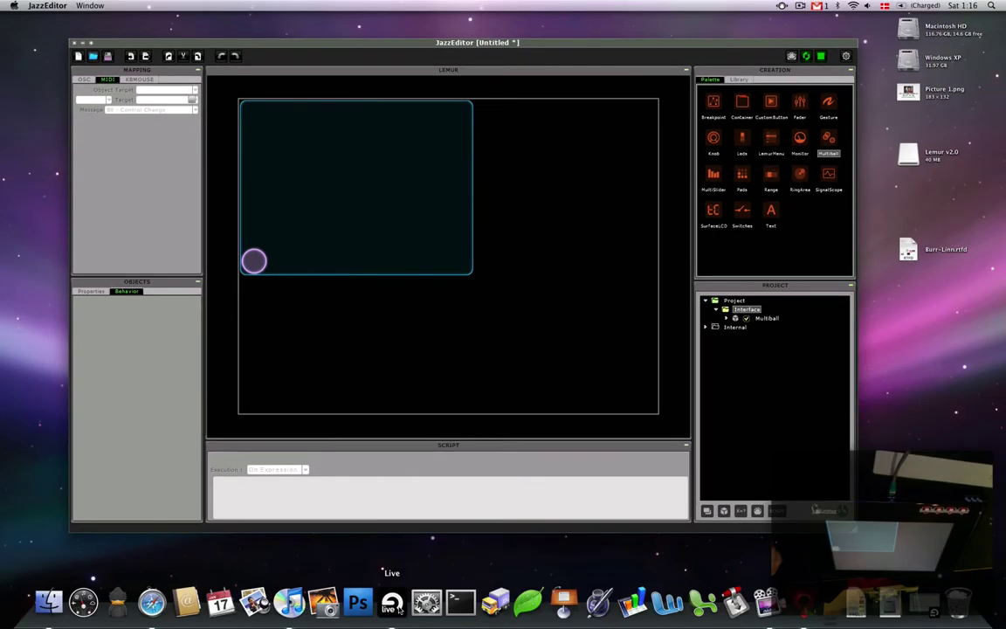
{"action": "left_click", "coordinate": [392, 603]}
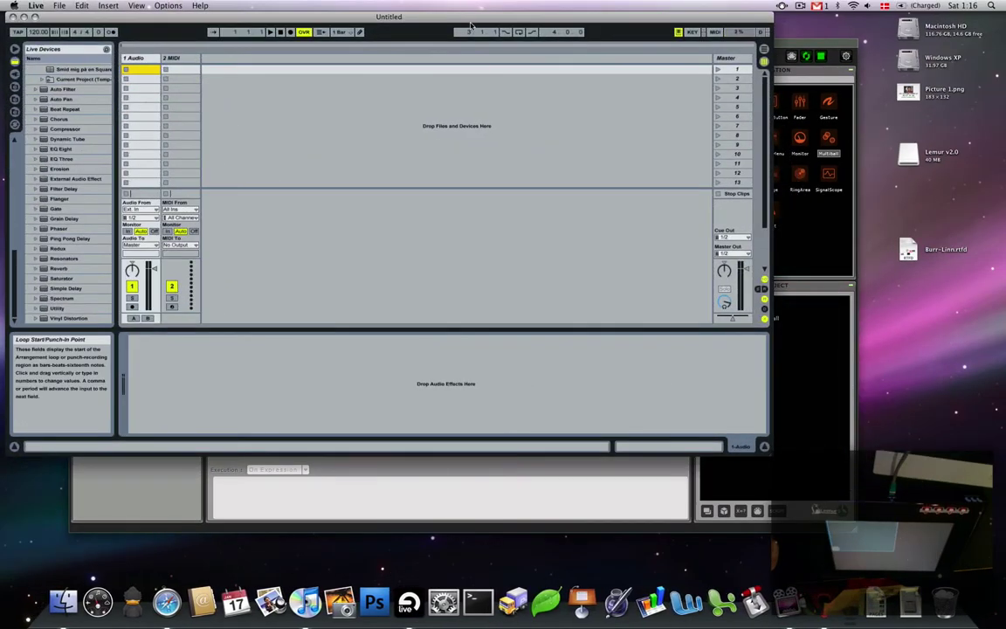
{"action": "left_click_drag", "start_coordinate": [470, 23], "coordinate": [529, 82]}
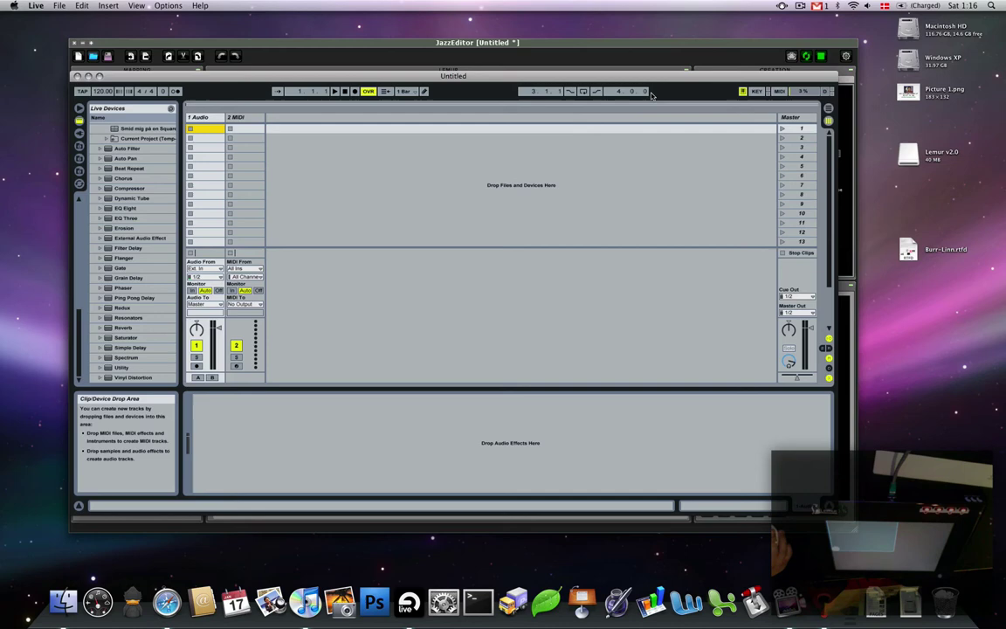
Step: In MIDI/Sync preferences, set surface slot 1 to Daemon Input 0 and Daemon Output 0
{"action": "left_click", "coordinate": [37, 5]}
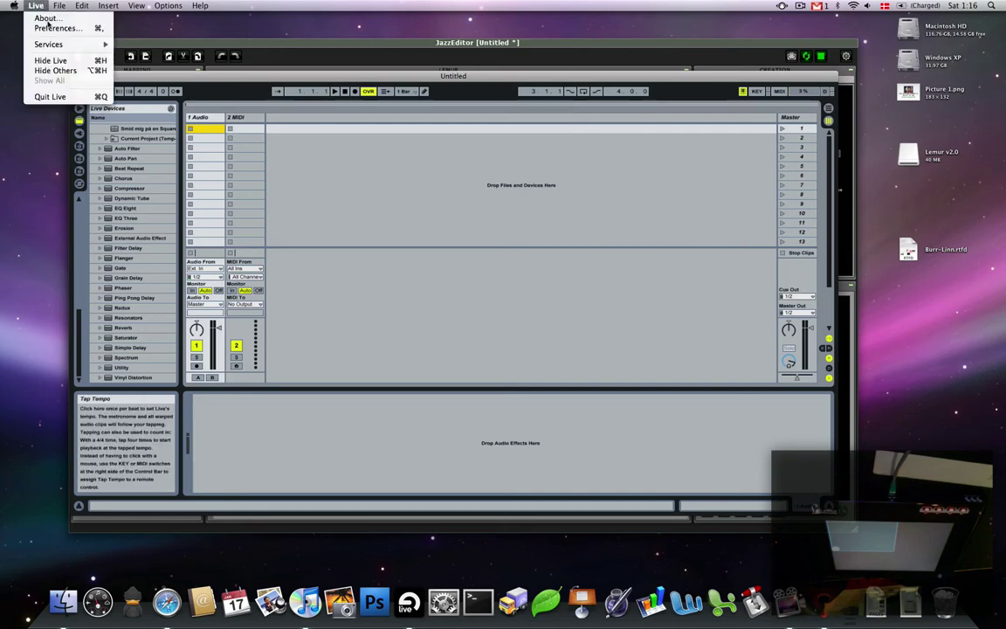
{"action": "left_click", "coordinate": [48, 29]}
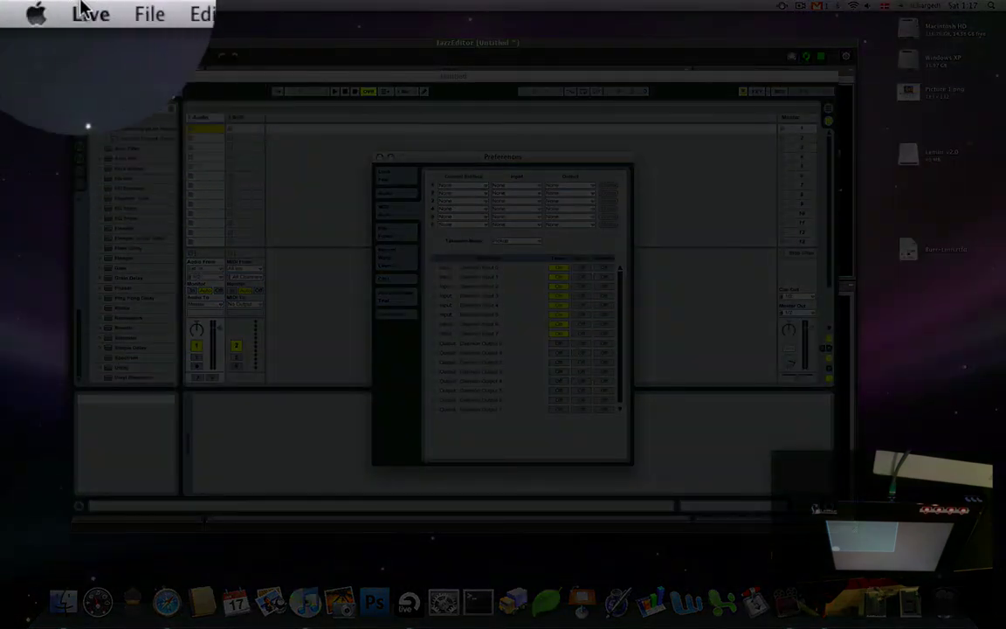
{"action": "left_click", "coordinate": [36, 5]}
{"action": "key", "text": "Escape"}
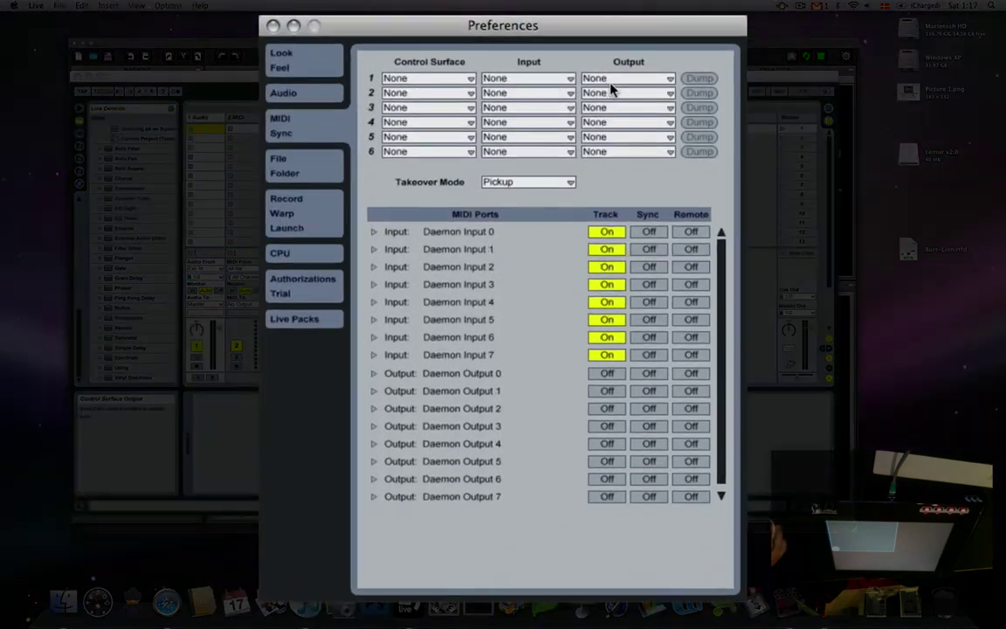
{"action": "left_click", "coordinate": [522, 173]}
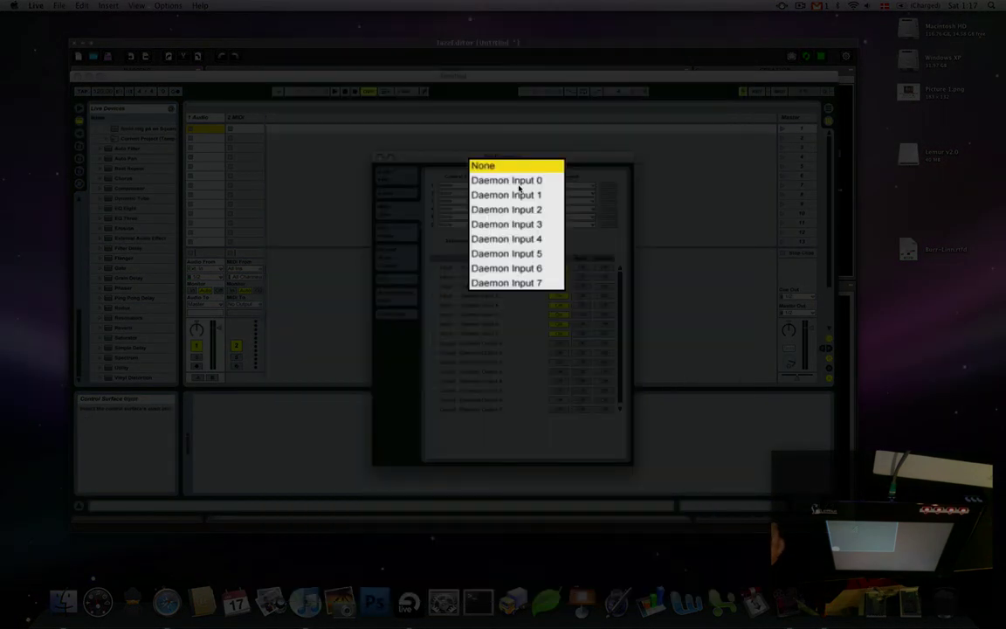
{"action": "key", "text": "Escape"}
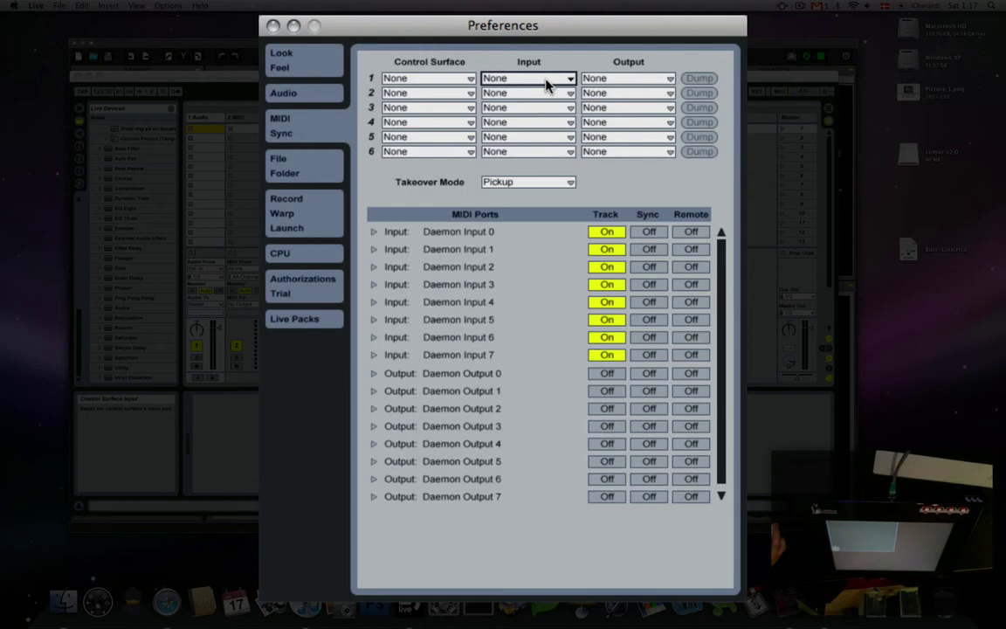
{"action": "left_click", "coordinate": [504, 81]}
{"action": "key", "text": "Escape"}
{"action": "left_click", "coordinate": [564, 81]}
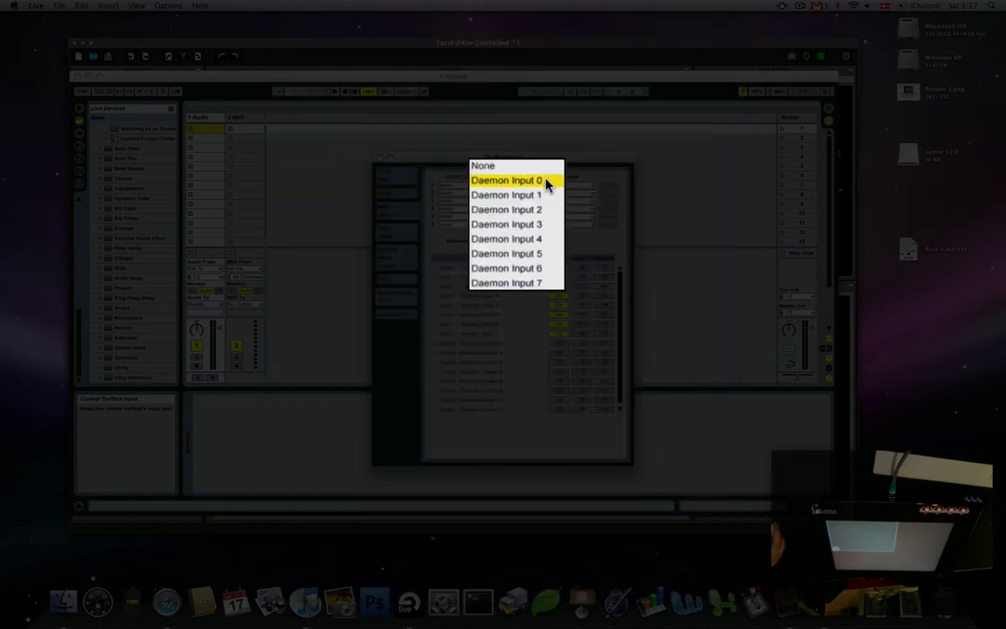
{"action": "left_click", "coordinate": [543, 181]}
{"action": "left_click", "coordinate": [640, 81]}
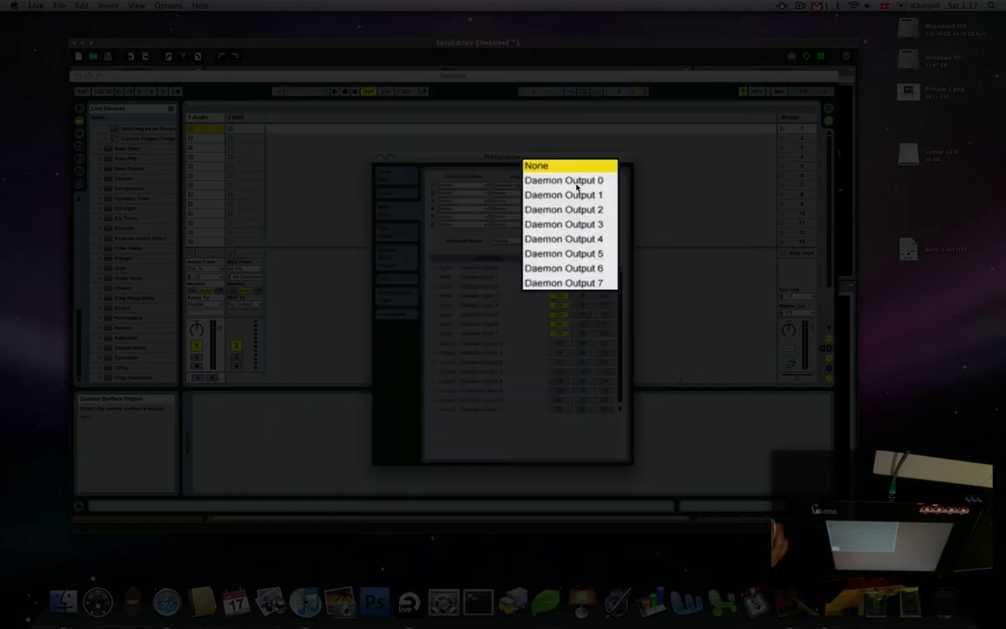
{"action": "left_click", "coordinate": [655, 105]}
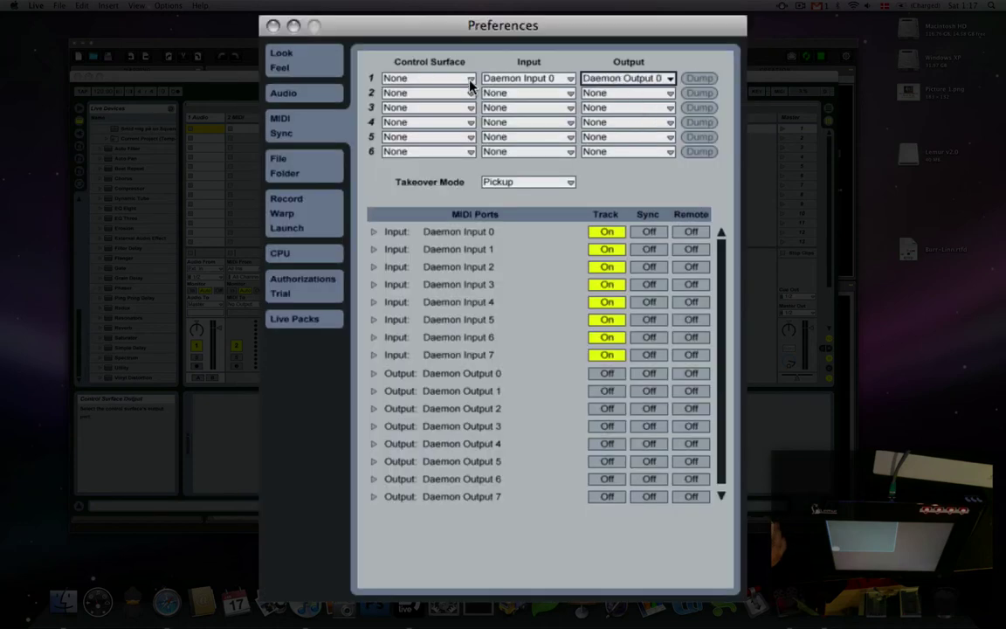
Step: Enable Sync and Remote on Daemon Input 0, and Track, Sync, Remote on Daemon Output 0
{"action": "left_click", "coordinate": [647, 234]}
{"action": "left_click", "coordinate": [686, 232]}
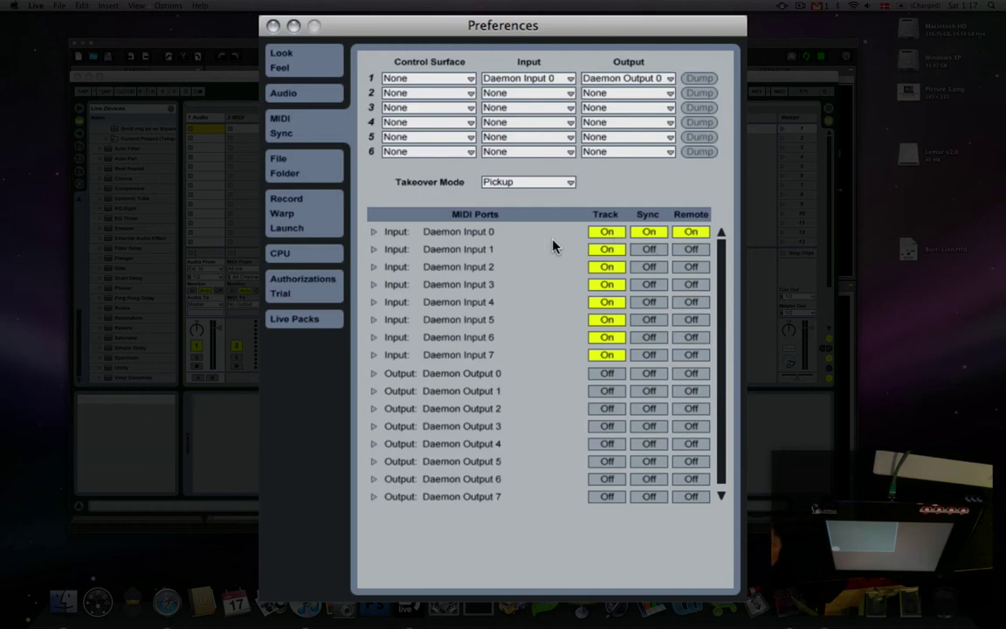
{"action": "left_click", "coordinate": [602, 375]}
{"action": "left_click", "coordinate": [679, 375]}
{"action": "left_click", "coordinate": [651, 374]}
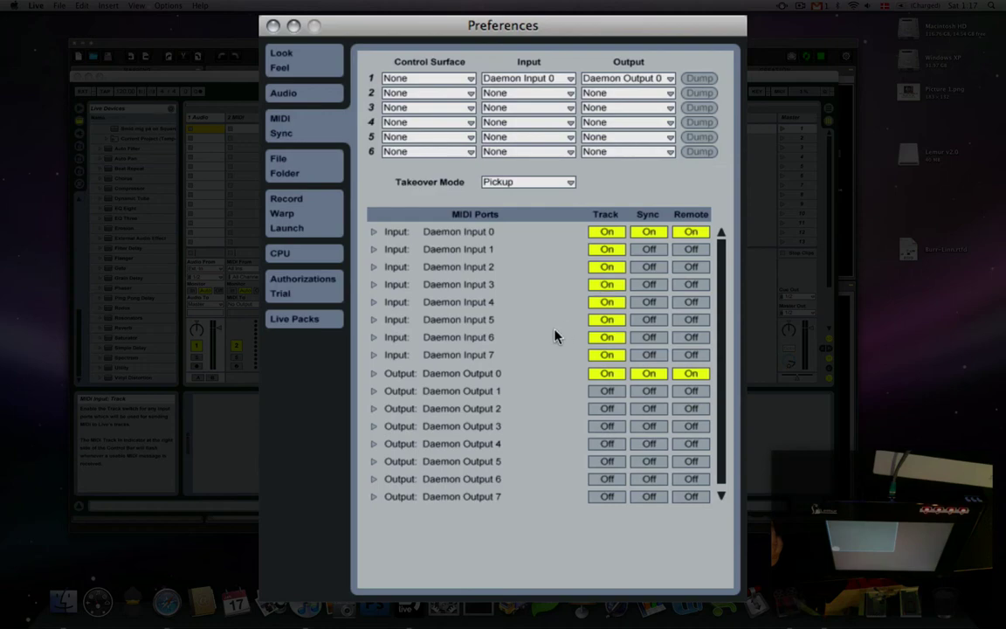
{"action": "left_click", "coordinate": [273, 27]}
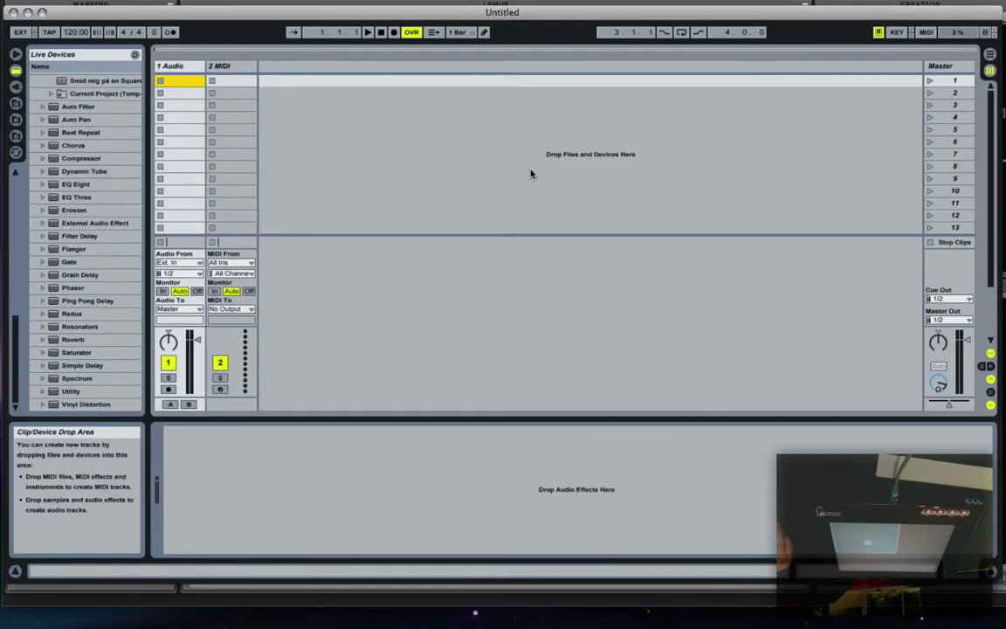
{"action": "left_click", "coordinate": [530, 170]}
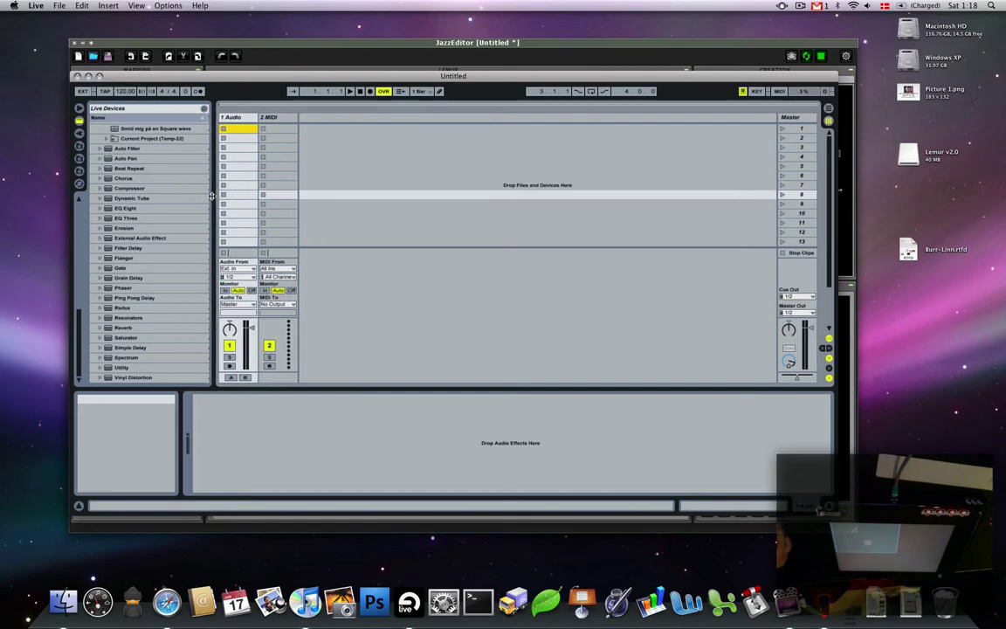
Step: Drag So Haunted from iTunes into track 1's clip slot and view its waveform
{"action": "left_click", "coordinate": [305, 603]}
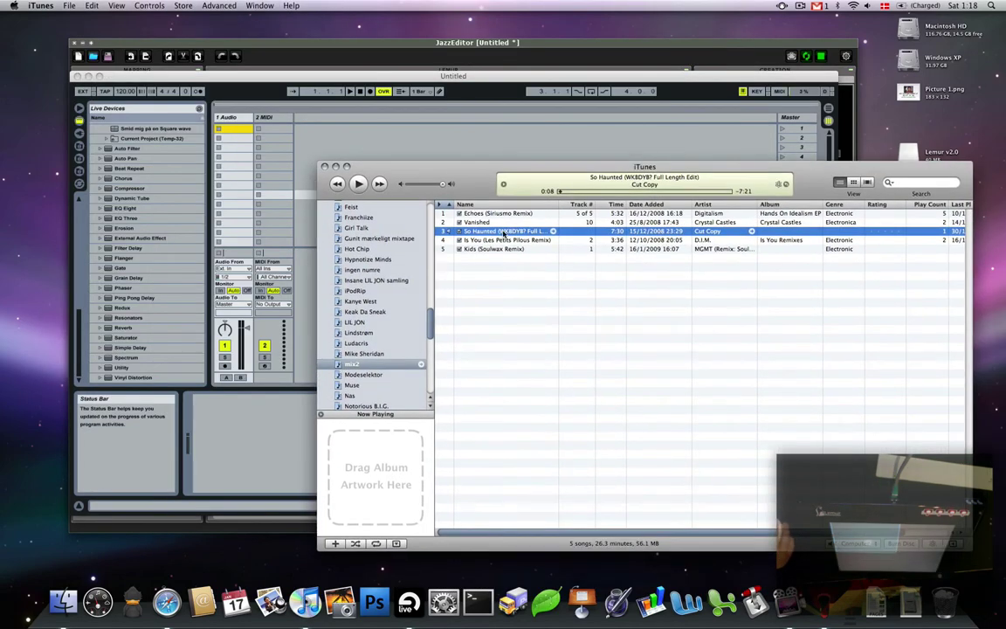
{"action": "left_click_drag", "start_coordinate": [504, 234], "coordinate": [244, 135]}
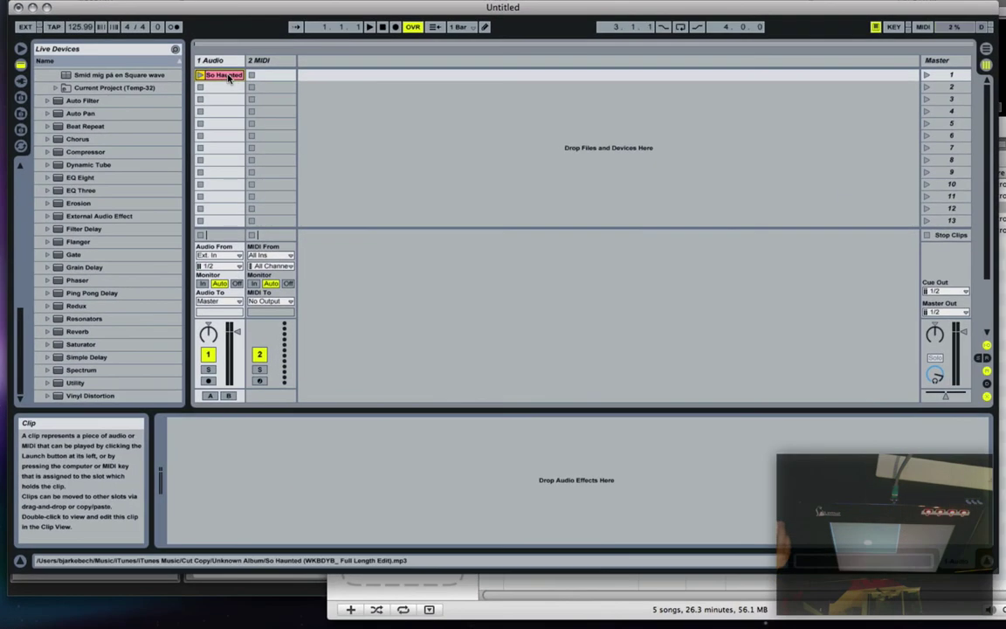
{"action": "left_click", "coordinate": [237, 128]}
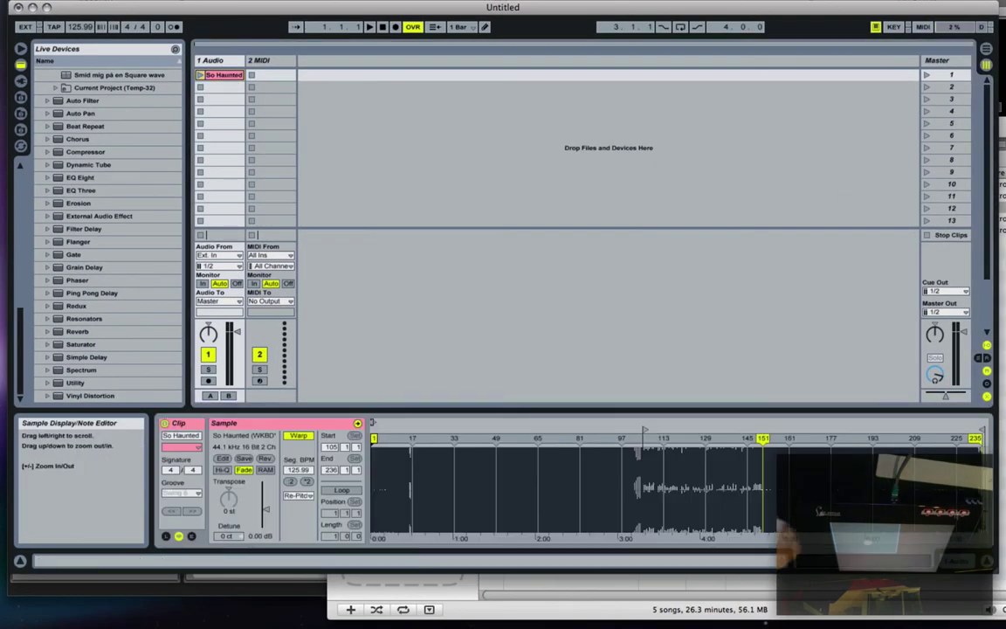
{"action": "left_click_drag", "start_coordinate": [699, 462], "coordinate": [660, 463]}
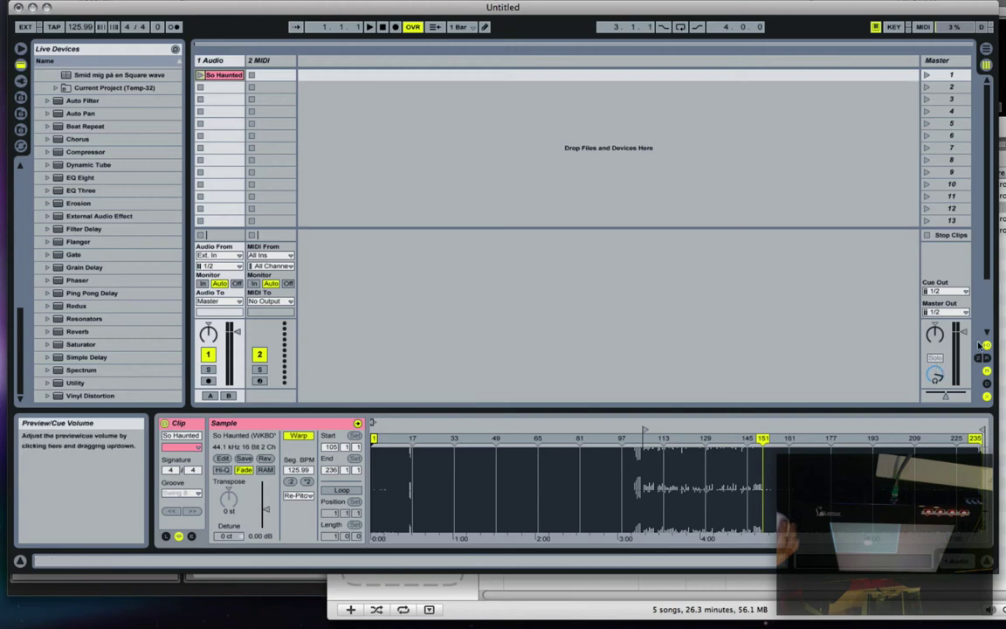
Step: Launch the So Haunted clip and set the master volume to about -4 dB
{"action": "left_click_drag", "start_coordinate": [959, 332], "coordinate": [963, 347]}
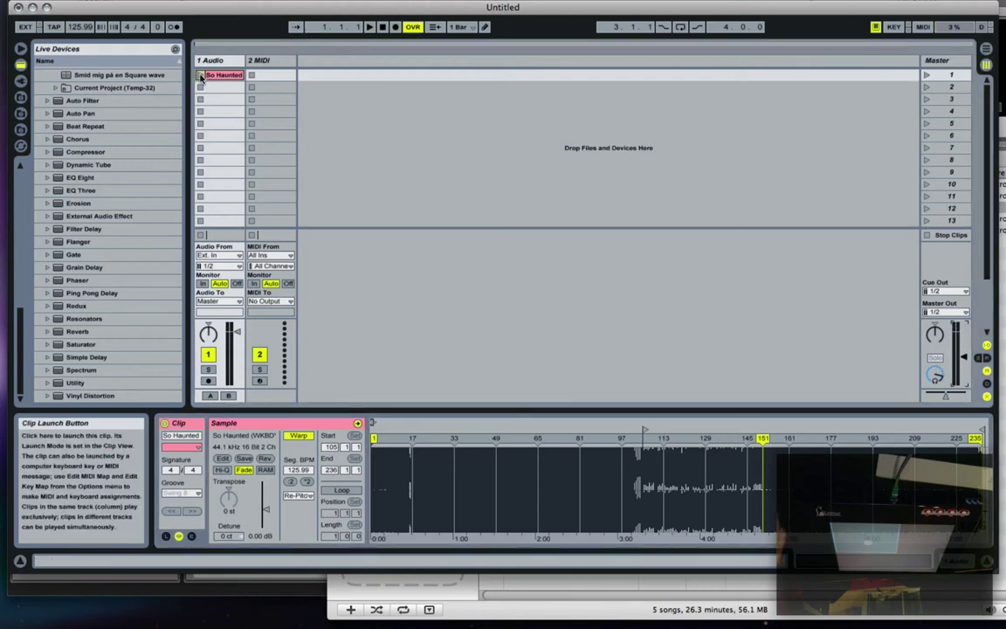
{"action": "left_click", "coordinate": [200, 75]}
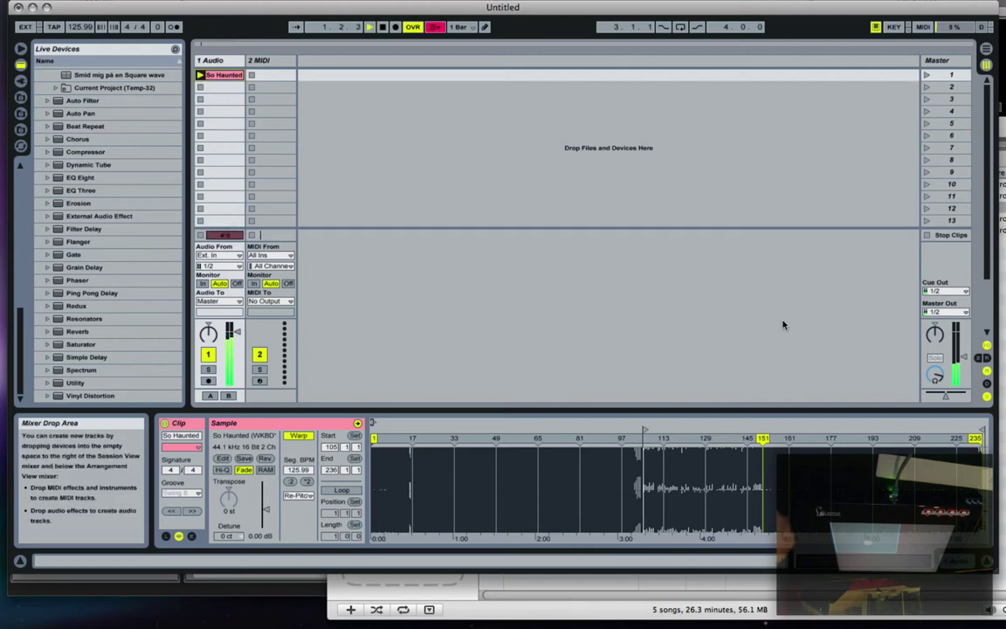
{"action": "left_click_drag", "start_coordinate": [969, 361], "coordinate": [970, 345]}
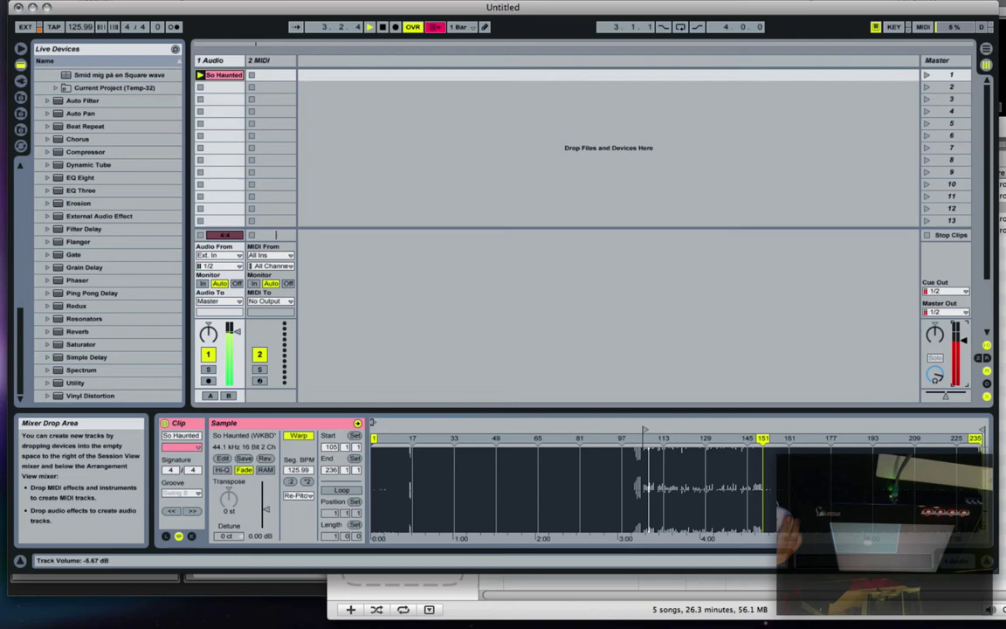
{"action": "key", "text": "XF86AudioLowerVolume"}
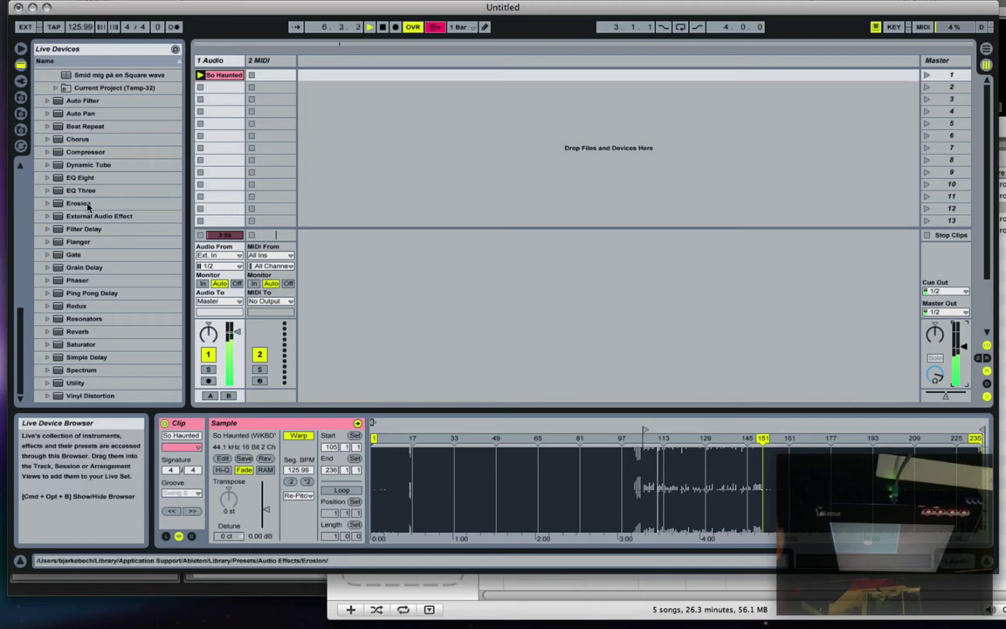
{"action": "left_click", "coordinate": [231, 88]}
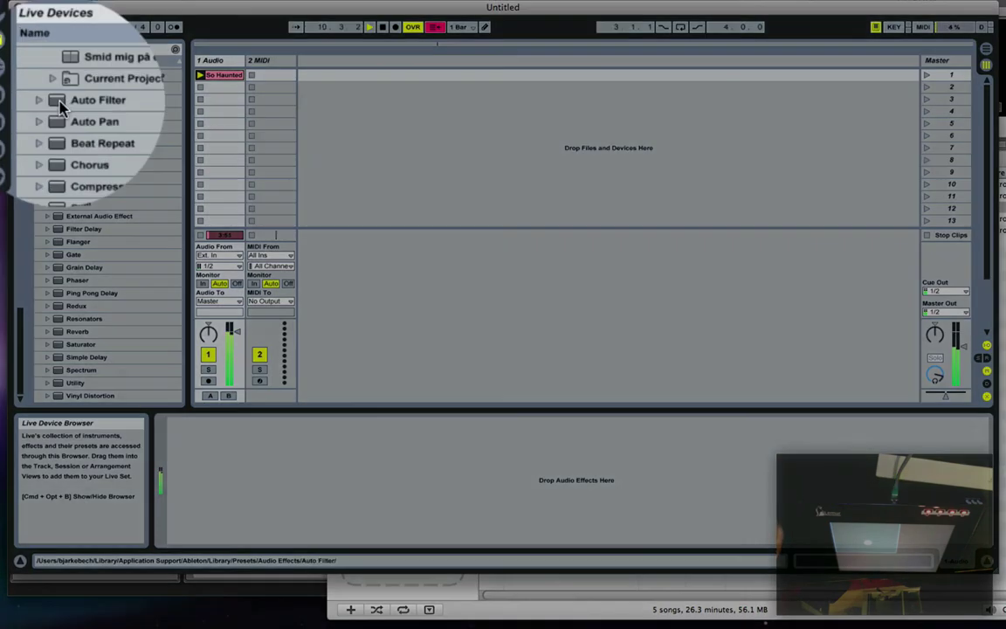
Step: Drop an Auto Filter onto the 1 Audio track and drag its cutoff down
{"action": "left_click_drag", "start_coordinate": [58, 101], "coordinate": [225, 106]}
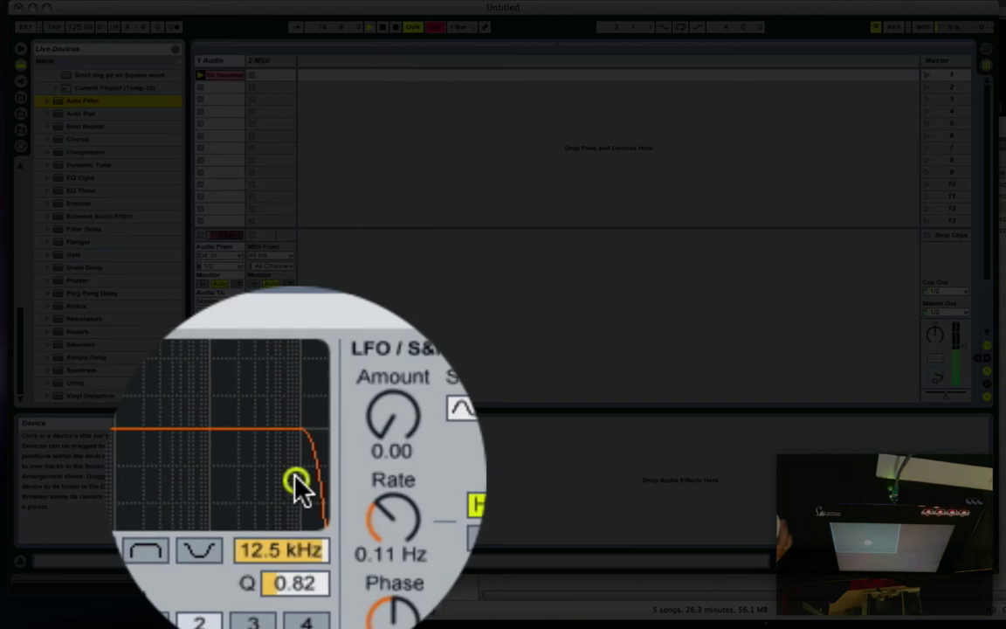
{"action": "mouse_move", "coordinate": [297, 483]}
{"action": "left_mouse_down"}
{"action": "mouse_move", "coordinate": [283, 472]}
{"action": "mouse_move", "coordinate": [235, 483]}
{"action": "mouse_move", "coordinate": [290, 481]}
{"action": "mouse_move", "coordinate": [301, 491]}
{"action": "left_mouse_up"}
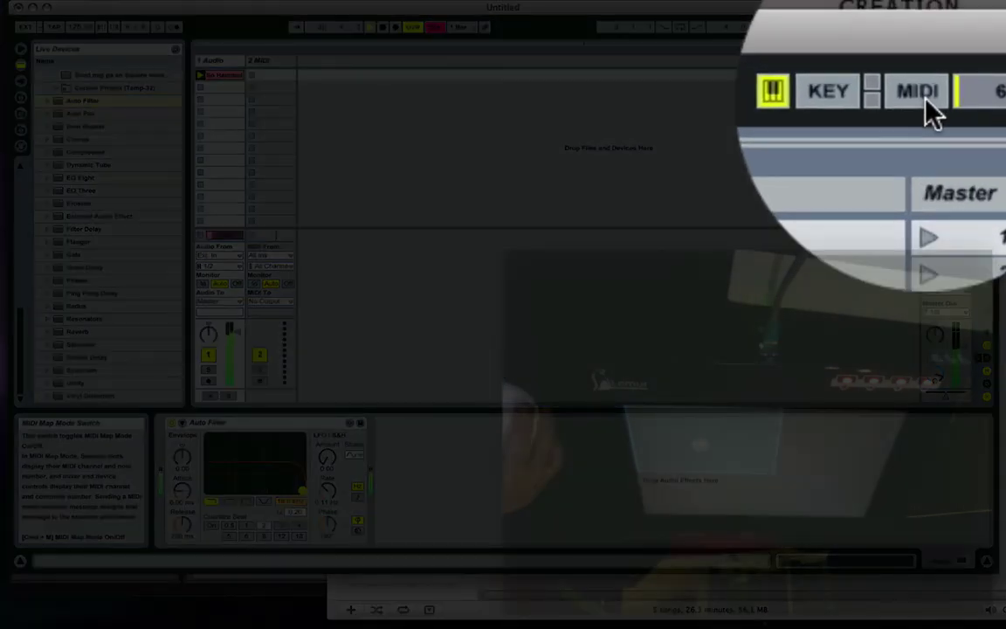
Step: In MIDI Map Mode, assign Auto Filter Frequency to CC 0 and Resonance to CC 1
{"action": "left_click", "coordinate": [924, 26]}
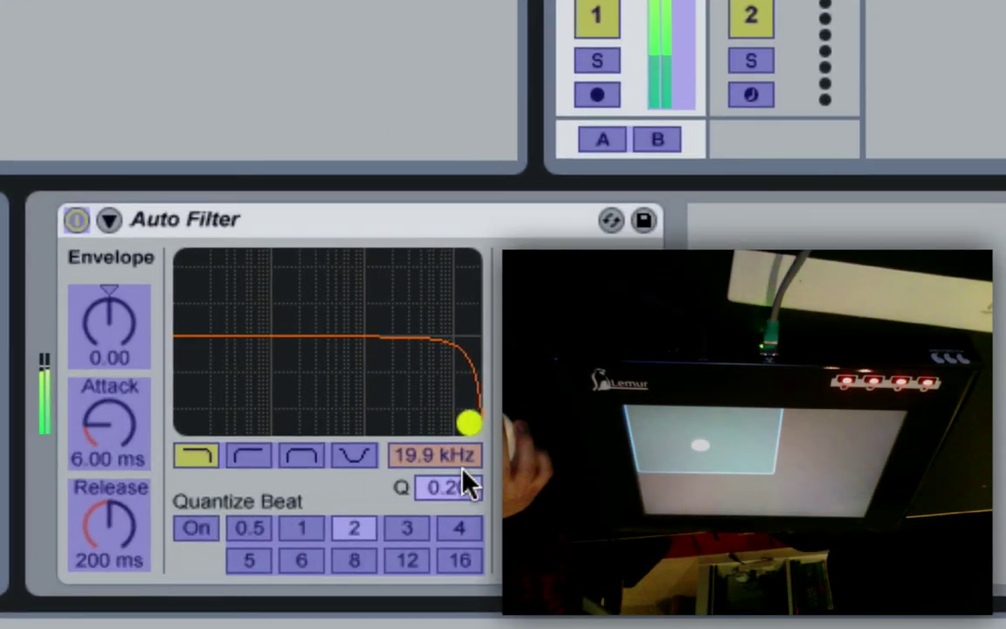
{"action": "left_click", "coordinate": [468, 463]}
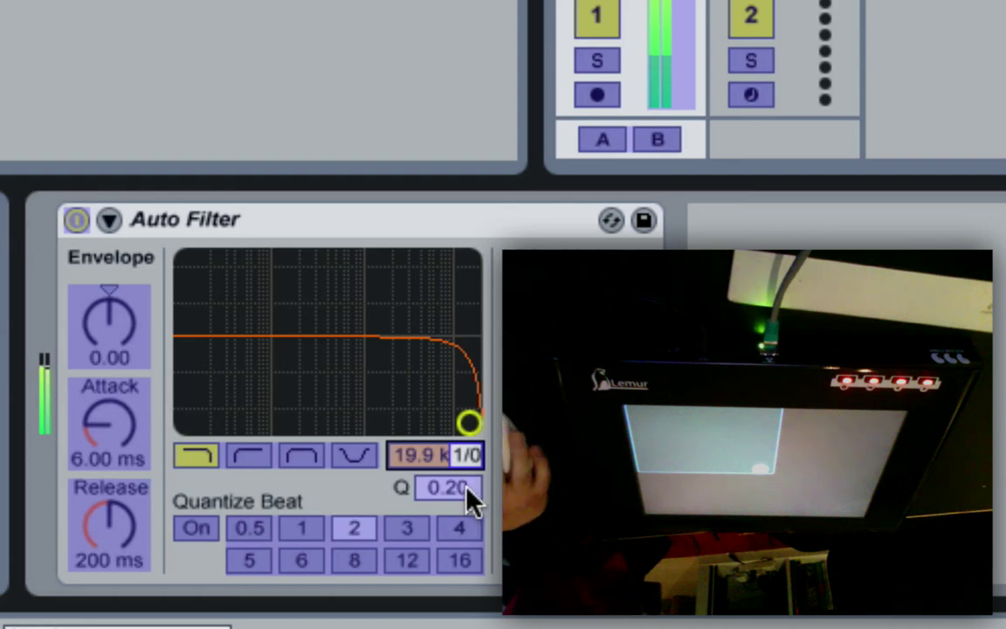
{"action": "left_click", "coordinate": [468, 490]}
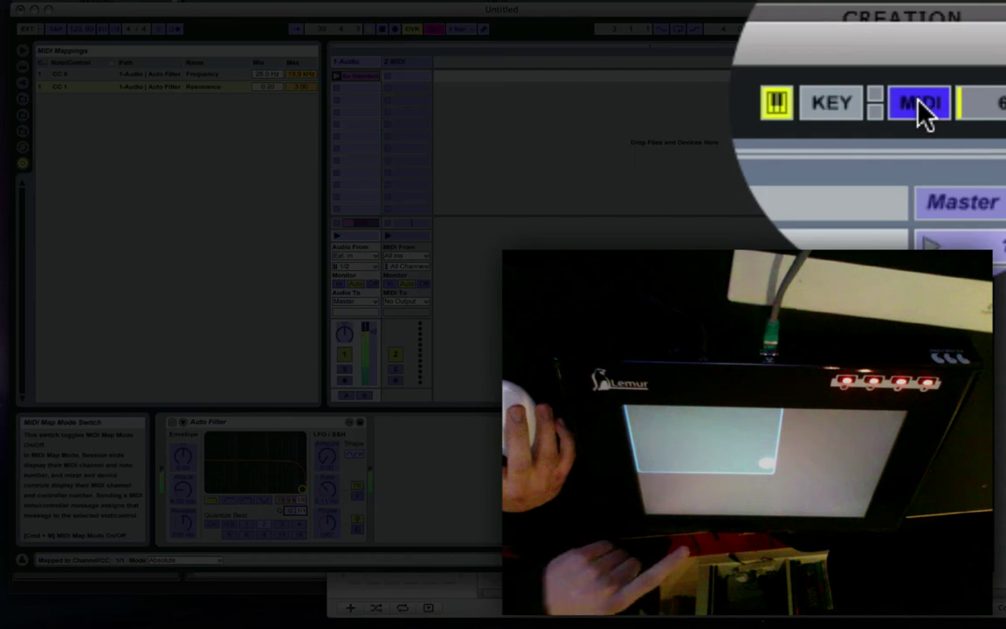
Step: Exit MIDI Map Mode, keeping both Auto Filter mappings
{"action": "left_click", "coordinate": [919, 31]}
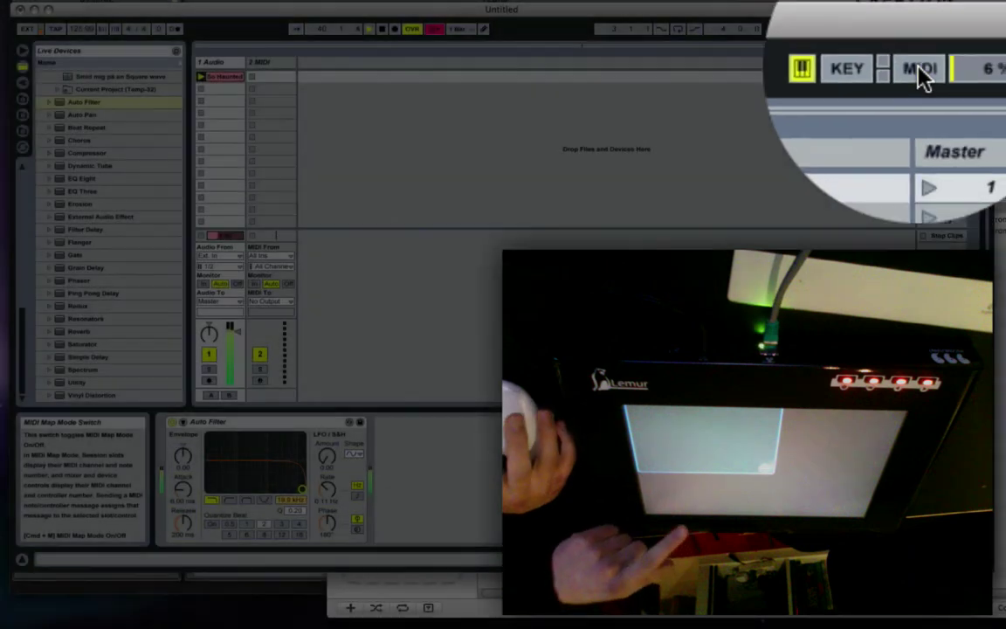